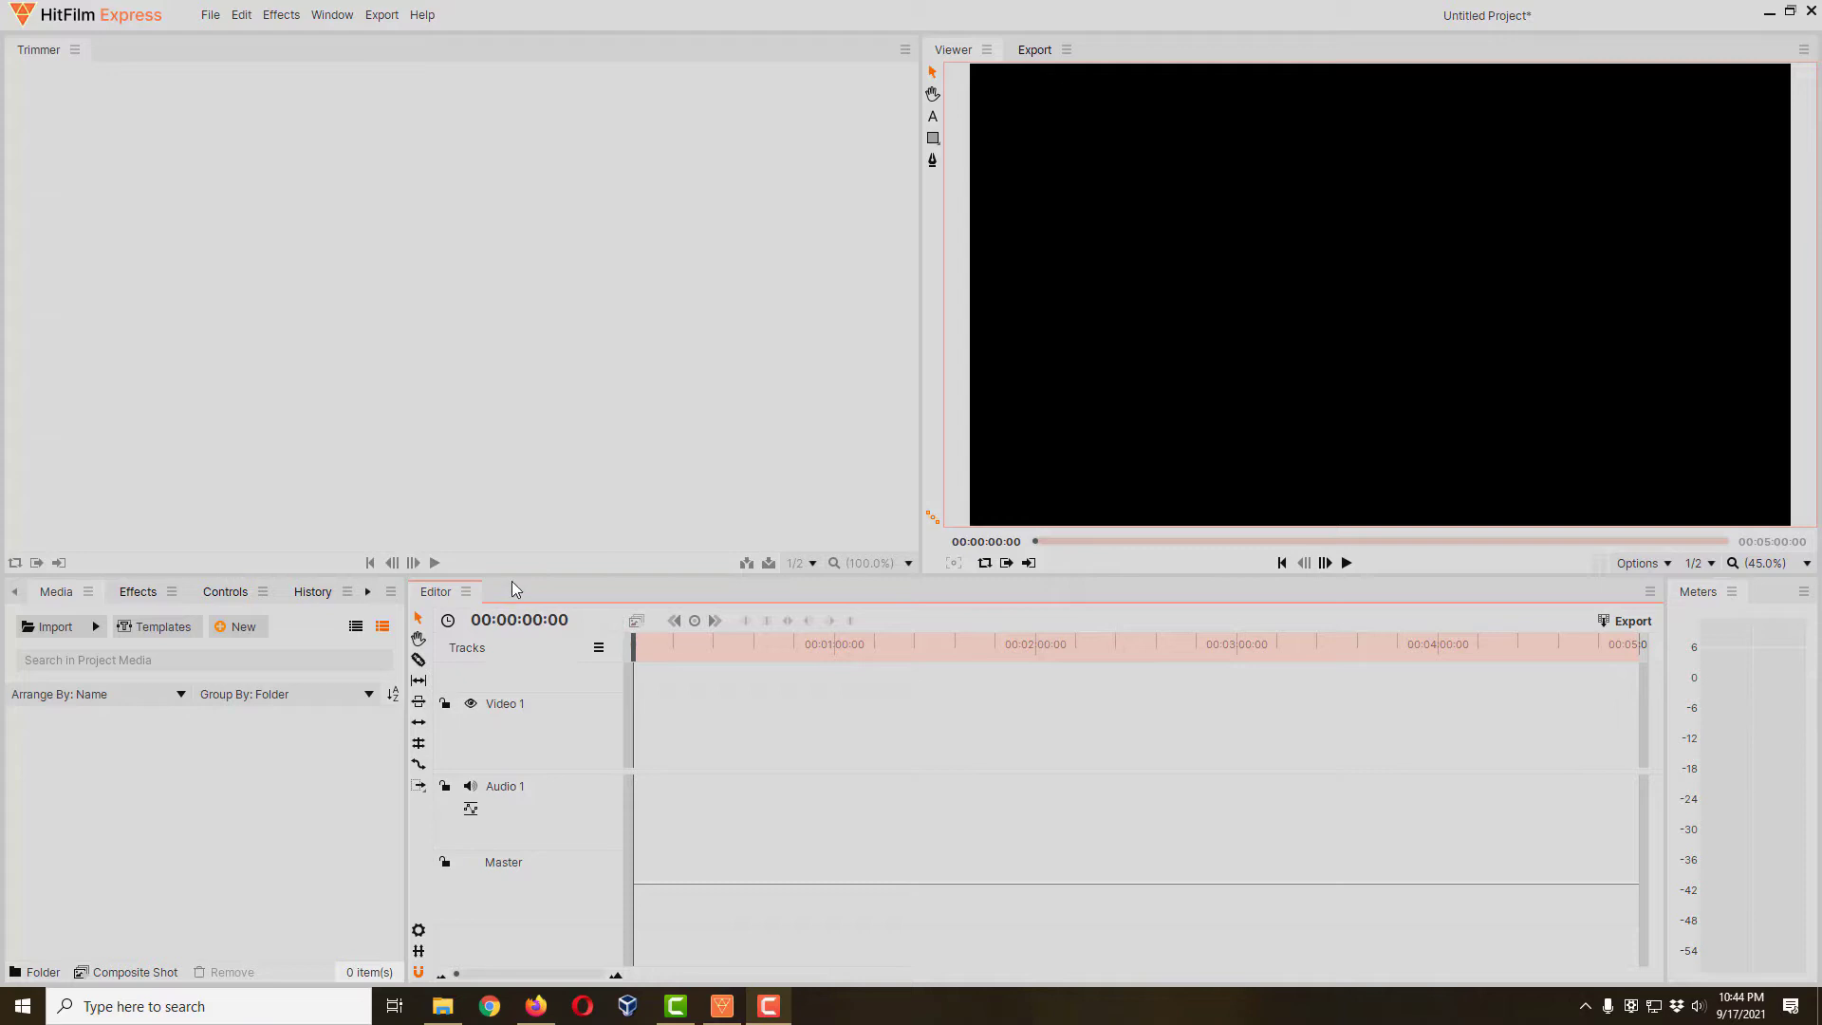
Import GARAGE DOOR ONLY.png, old garage door.jpg, Halloween projection.mp4 and the garage door sound file
{"action": "left_click", "coordinate": [55, 628]}
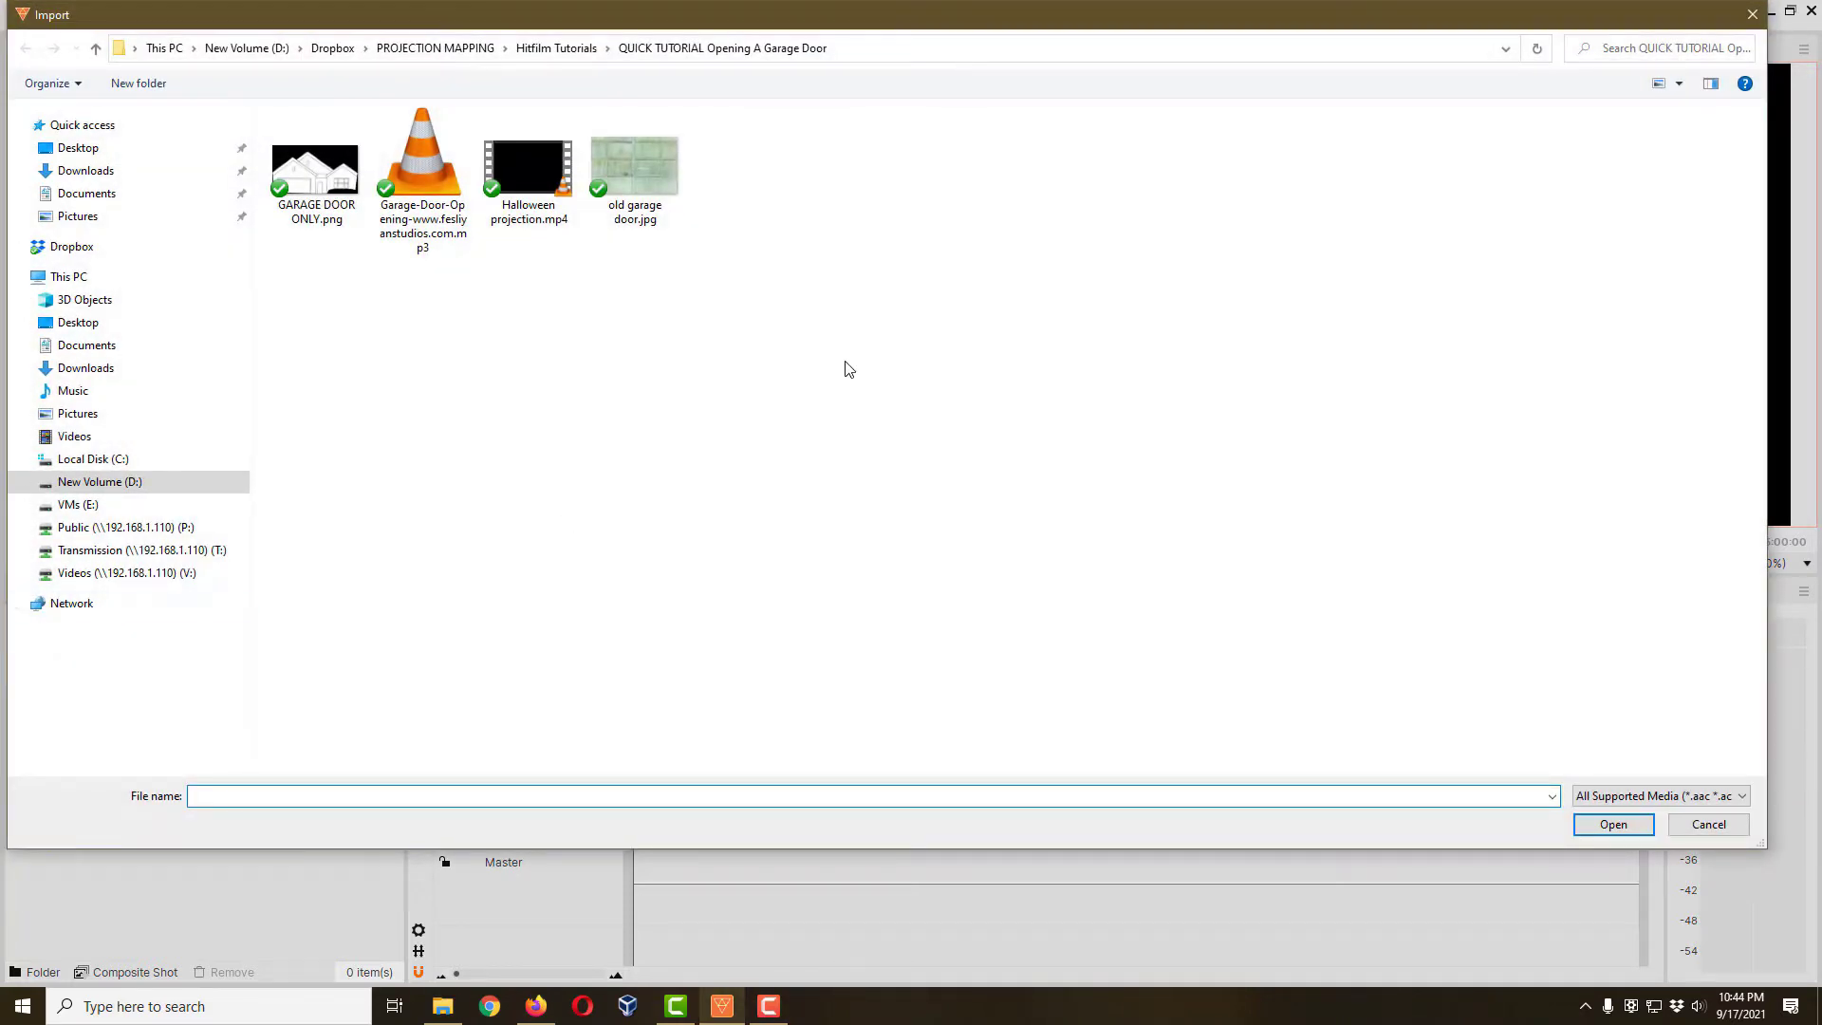
{"action": "left_click", "coordinate": [337, 210]}
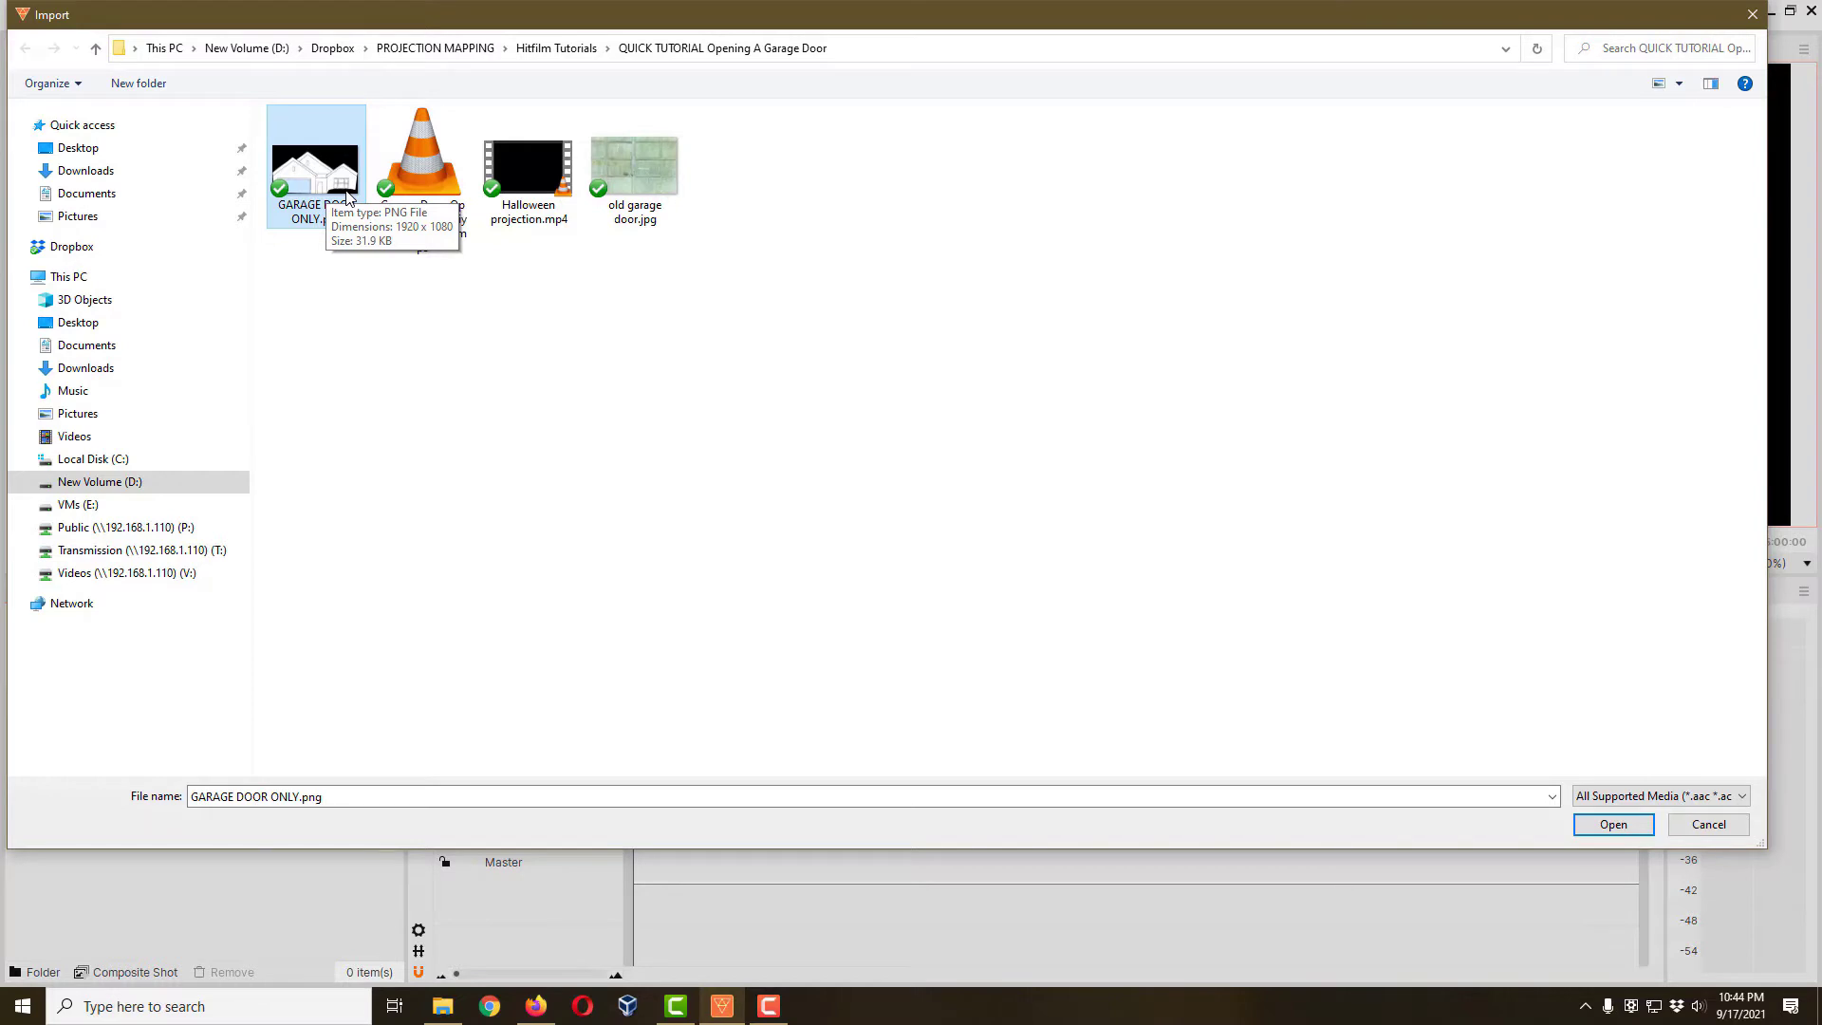
{"action": "left_click", "coordinate": [670, 184]}
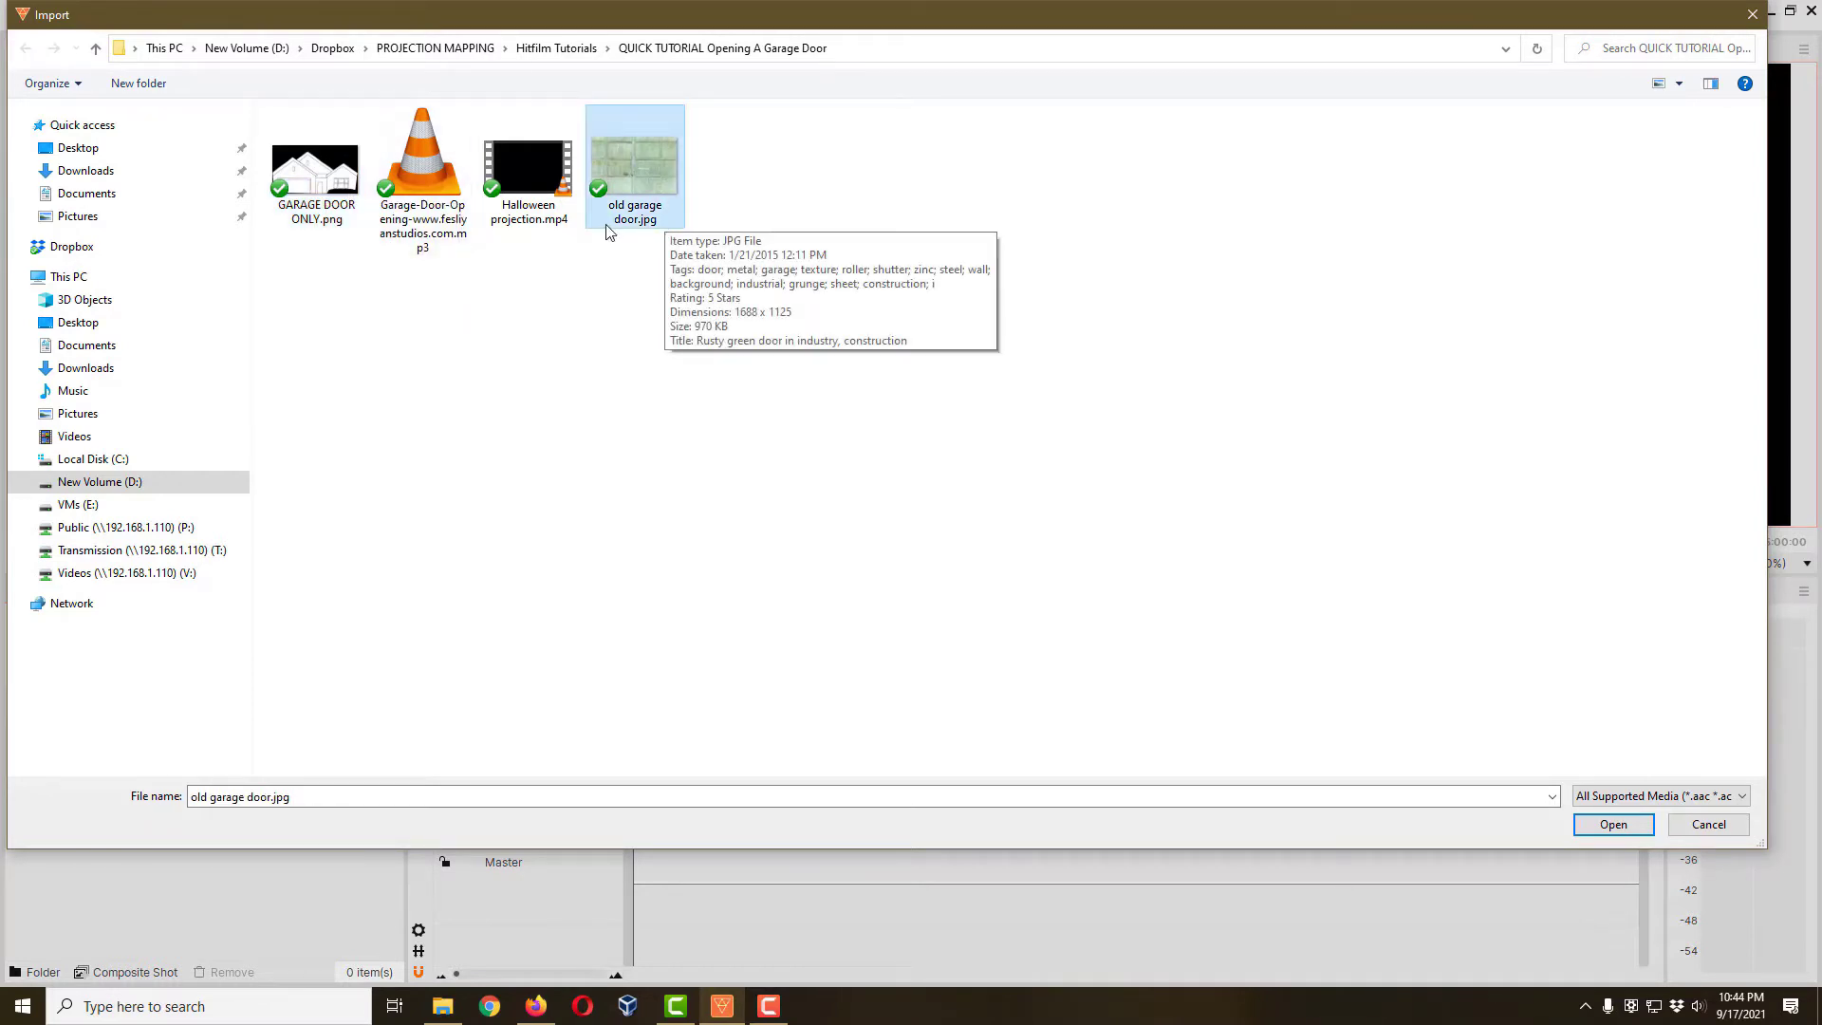
{"action": "left_click", "coordinate": [546, 190]}
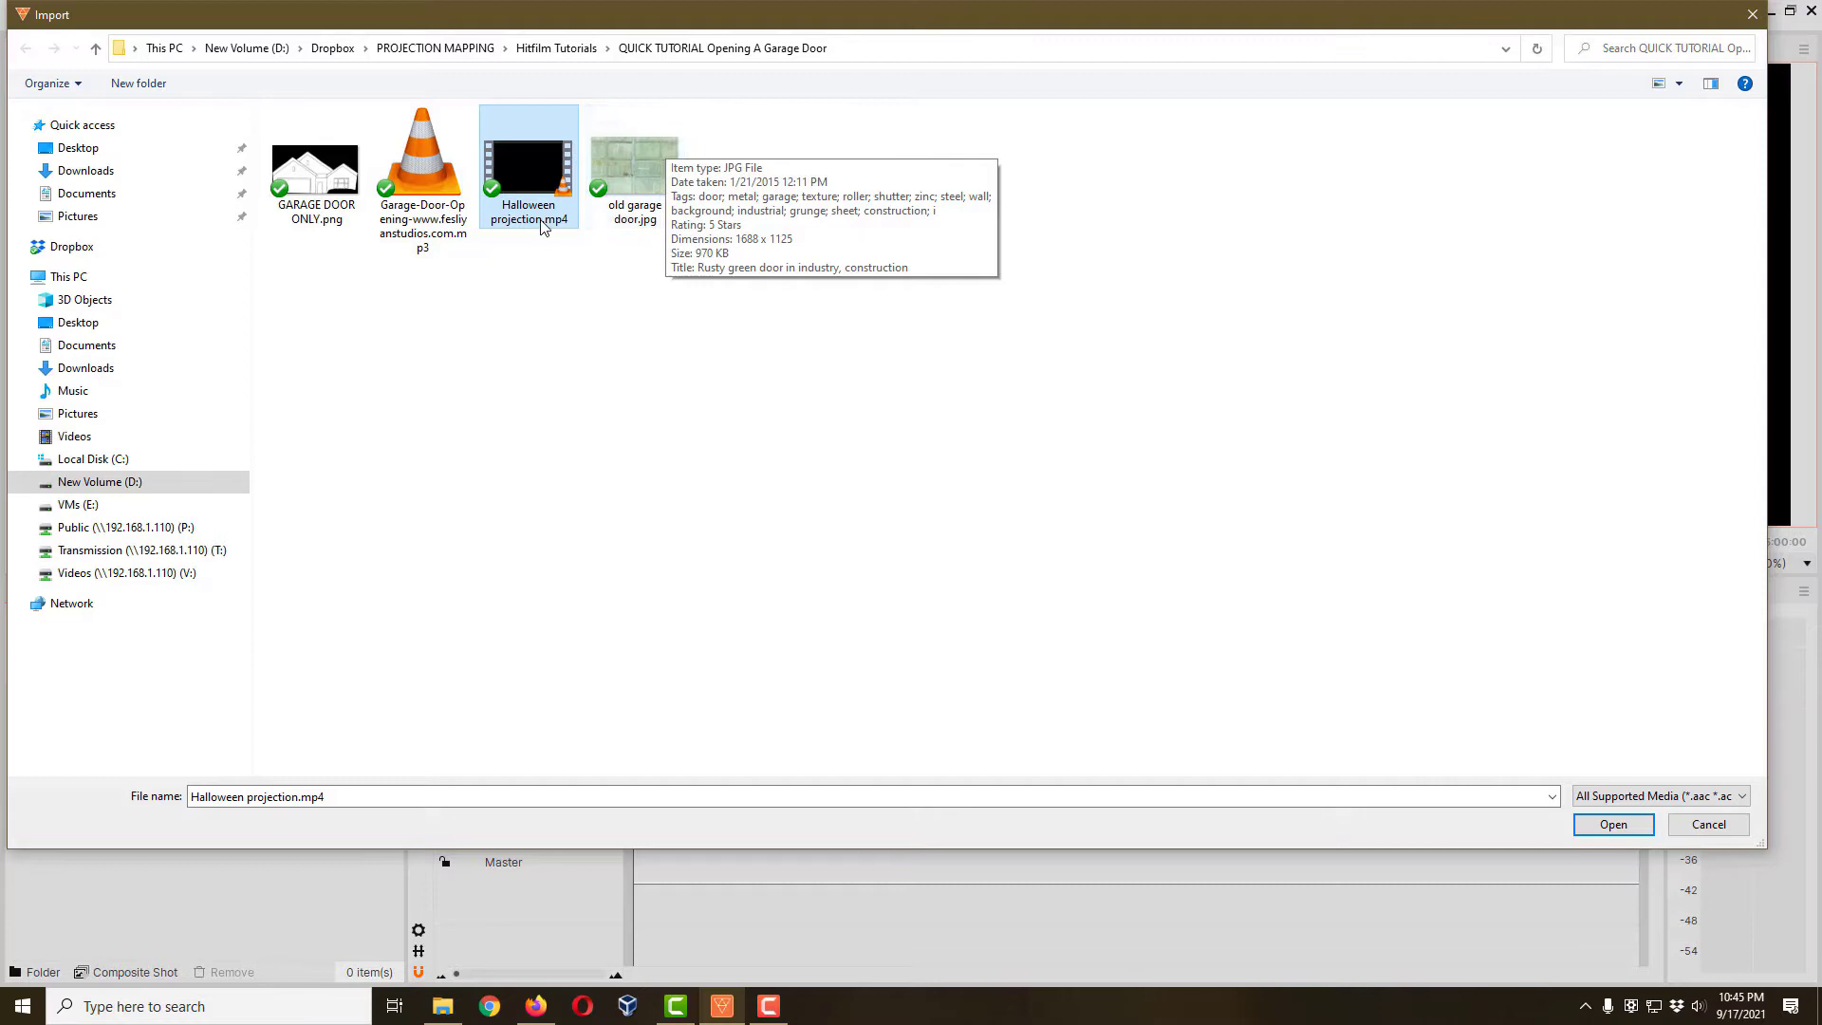
{"action": "left_click", "coordinate": [425, 239]}
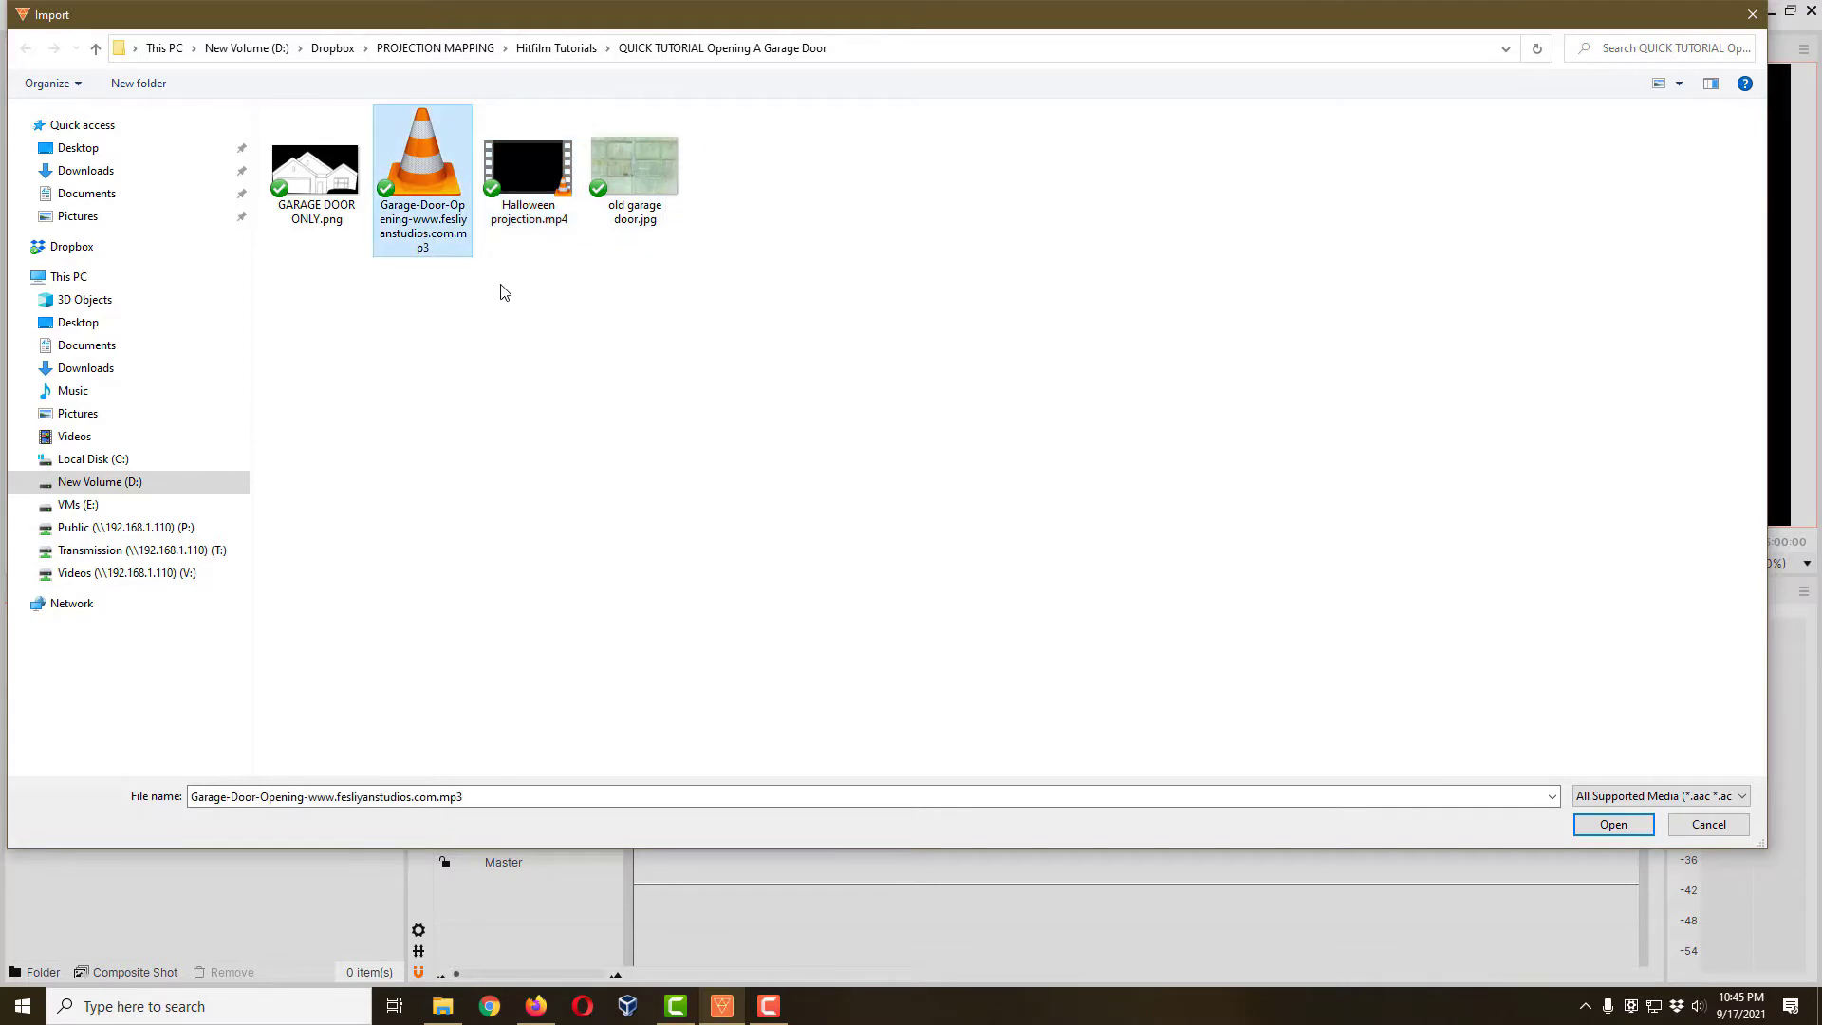
{"action": "left_click_drag", "start_coordinate": [842, 309], "coordinate": [333, 169]}
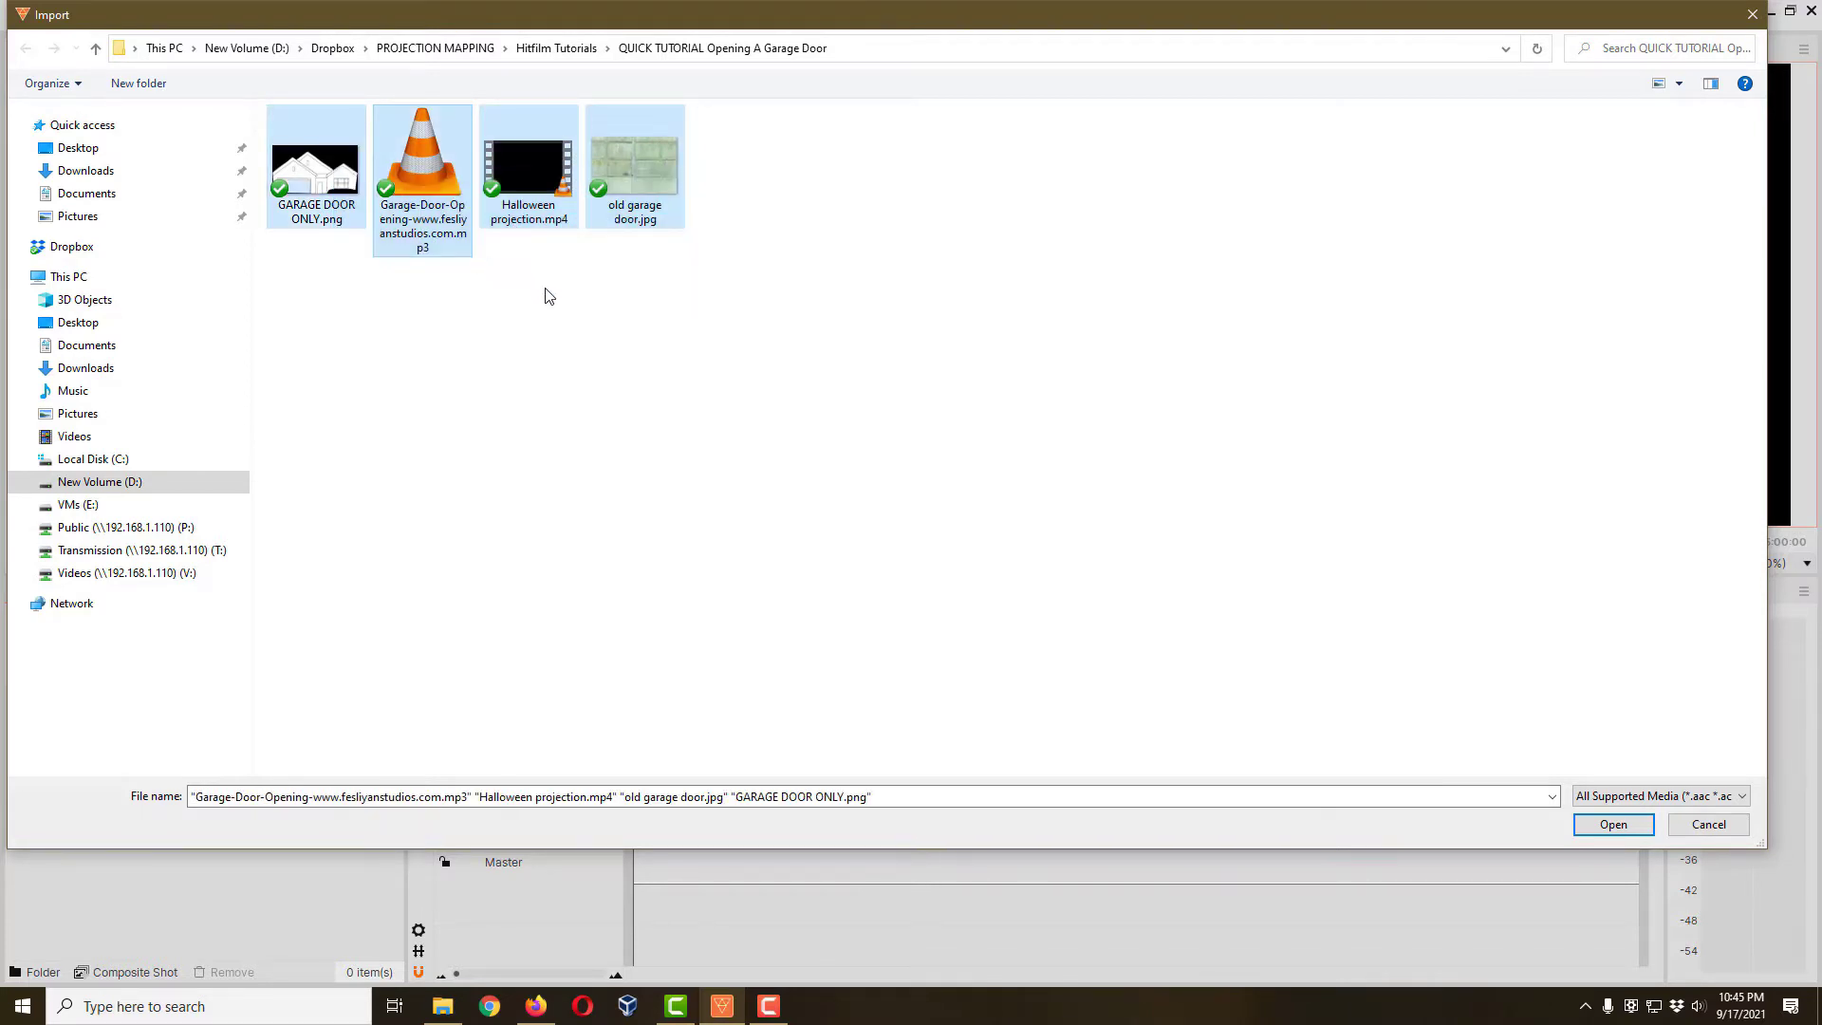
{"action": "left_click", "coordinate": [1621, 830]}
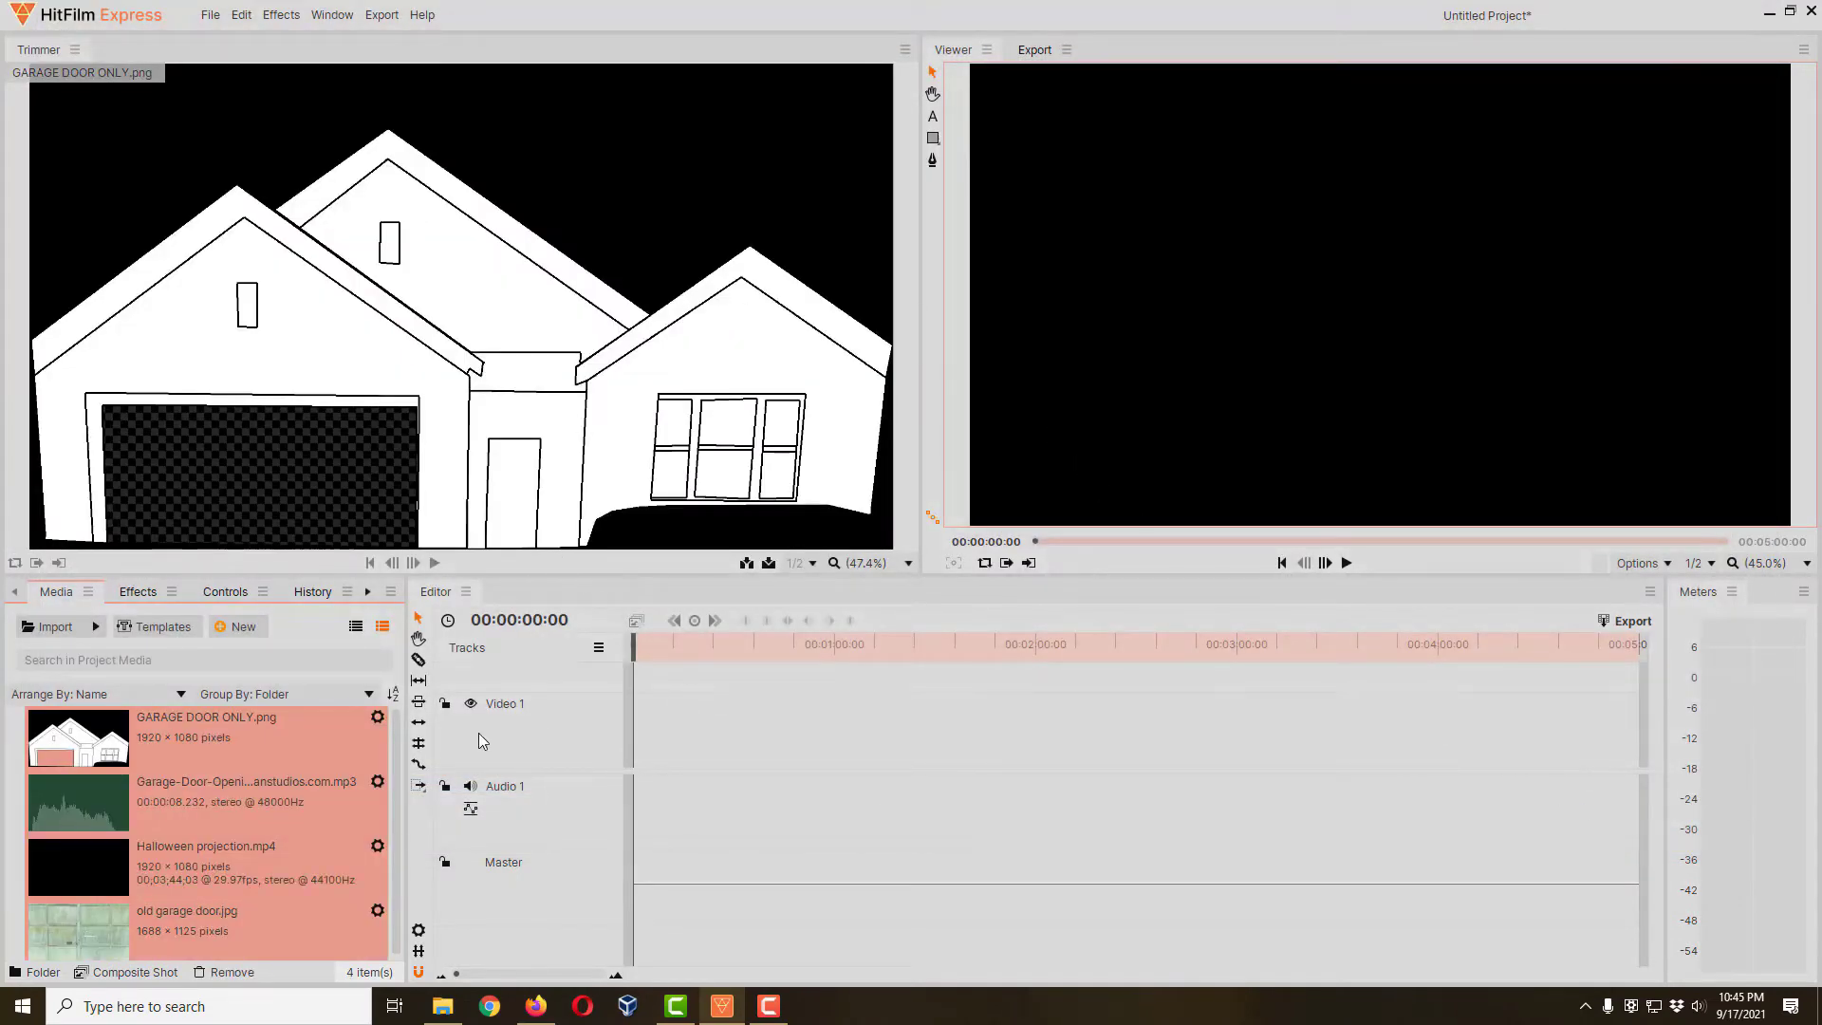
Make a 1920×1080, 30 fps, 30-second composite shot from GARAGE DOOR ONLY.png
{"action": "left_click", "coordinate": [310, 755]}
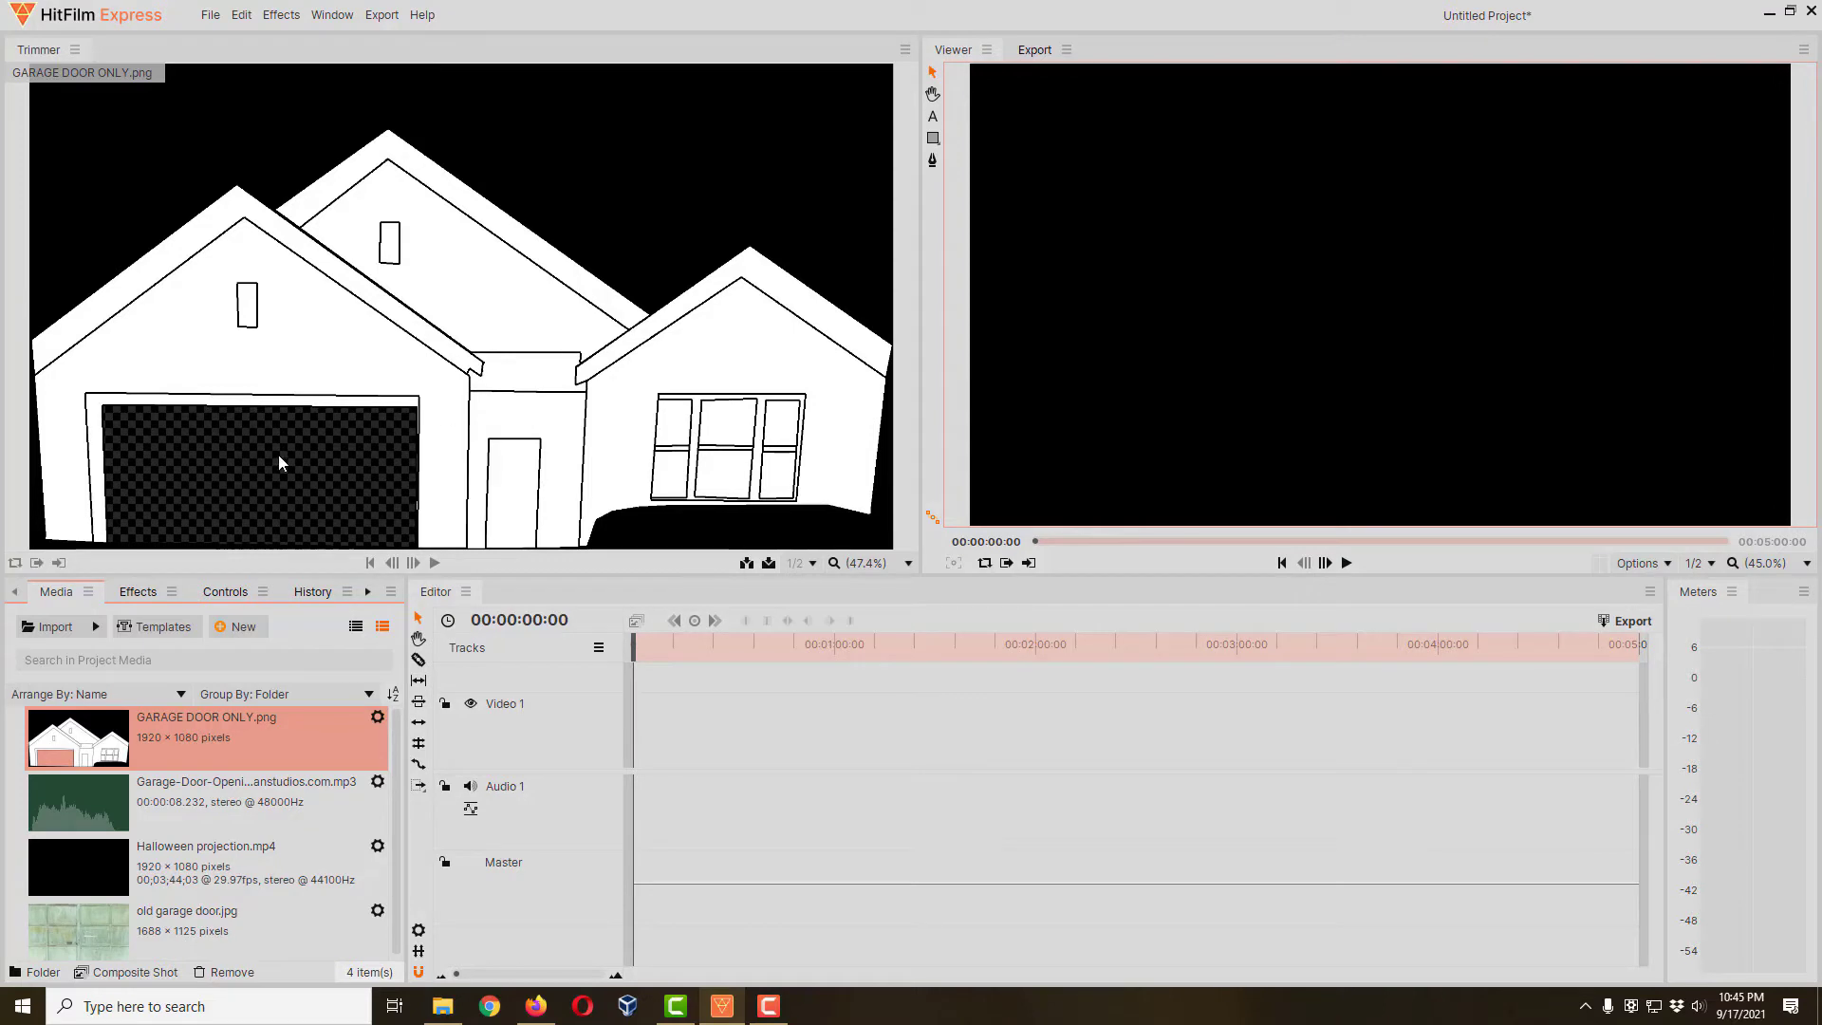
{"action": "right_click", "coordinate": [334, 735]}
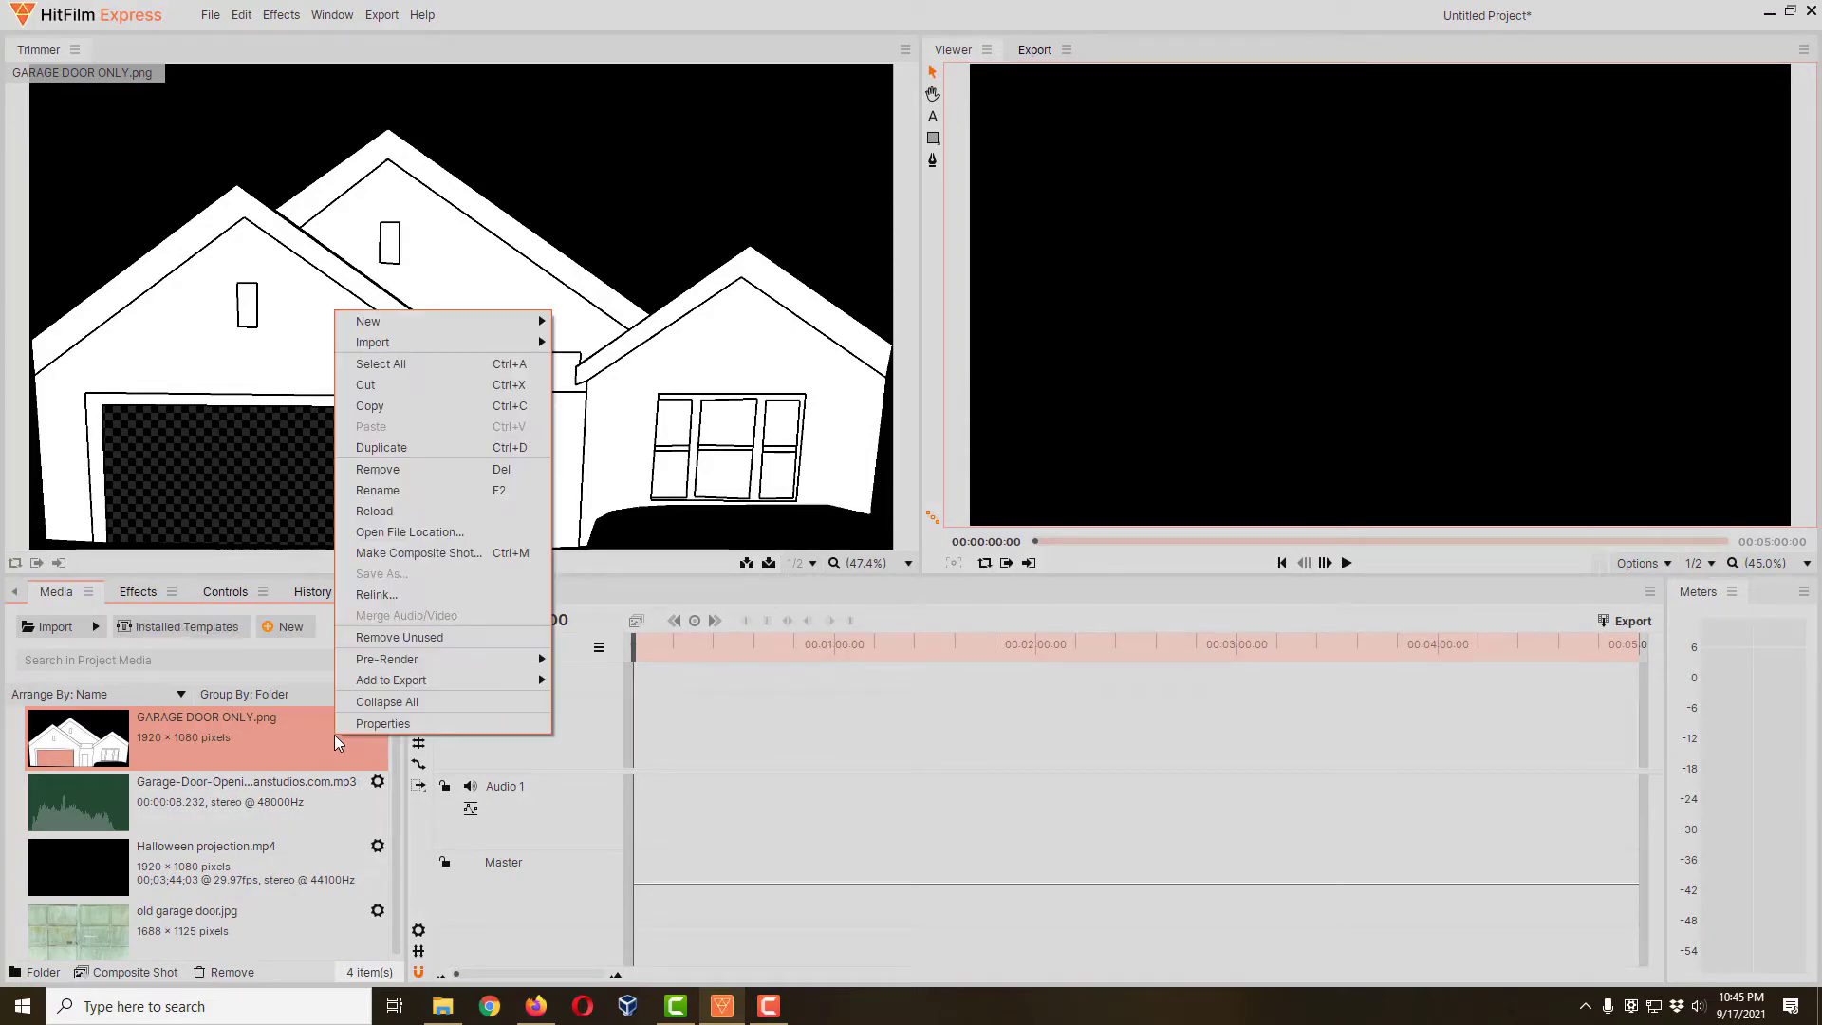
{"action": "left_click", "coordinate": [522, 558]}
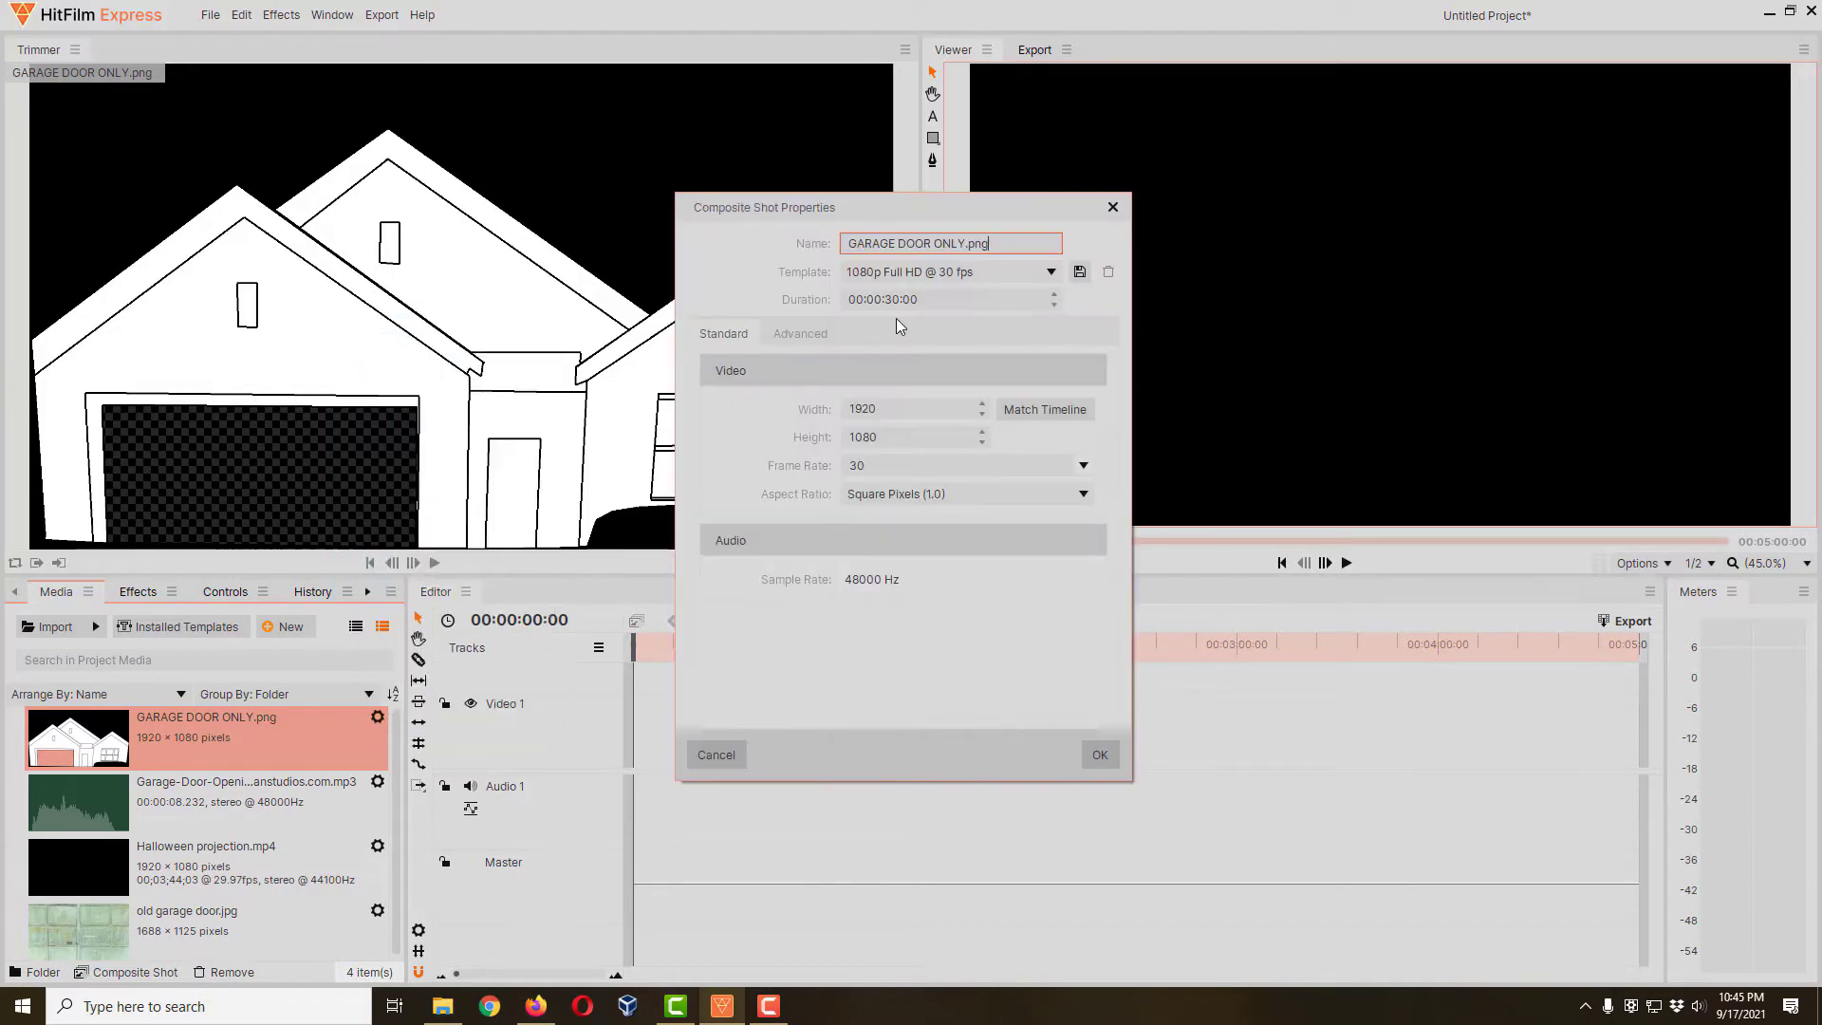
{"action": "left_click", "coordinate": [1101, 754]}
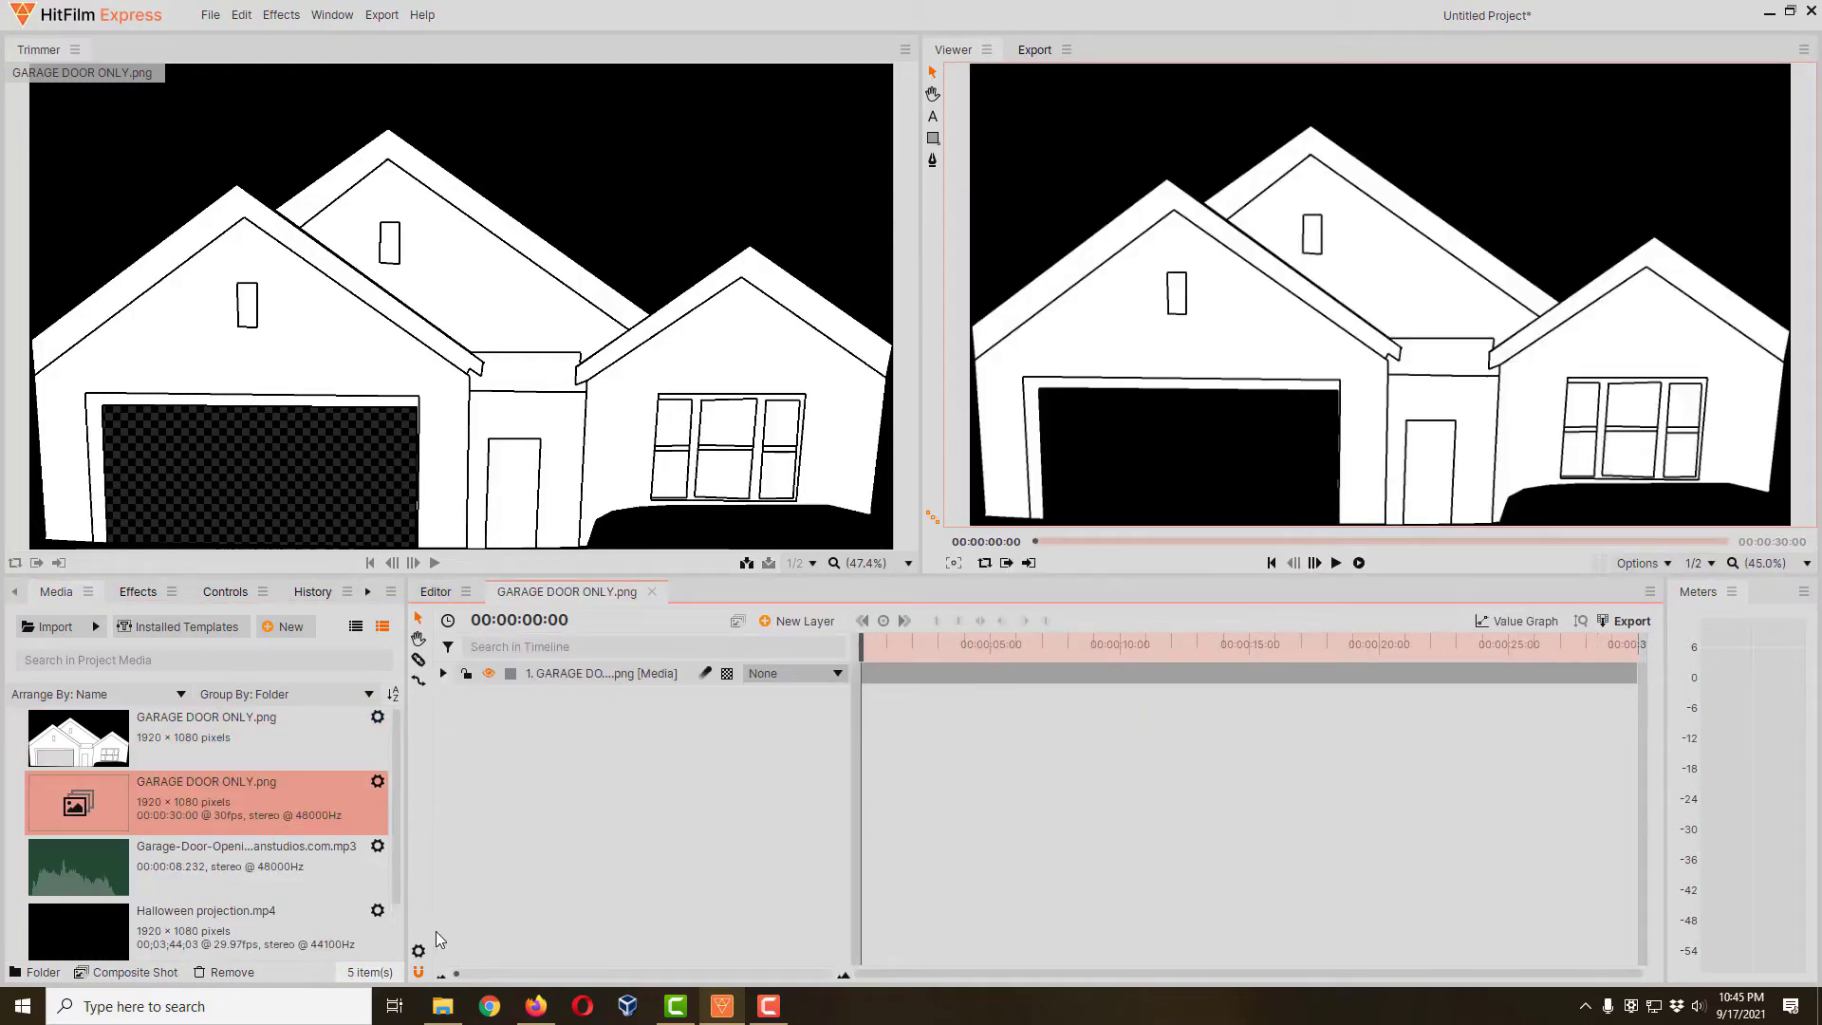
Add old garage door.jpg to the composite timeline as a new layer
{"action": "scroll", "coordinate": [399, 942], "scroll_direction": "down", "scroll_amount": 1}
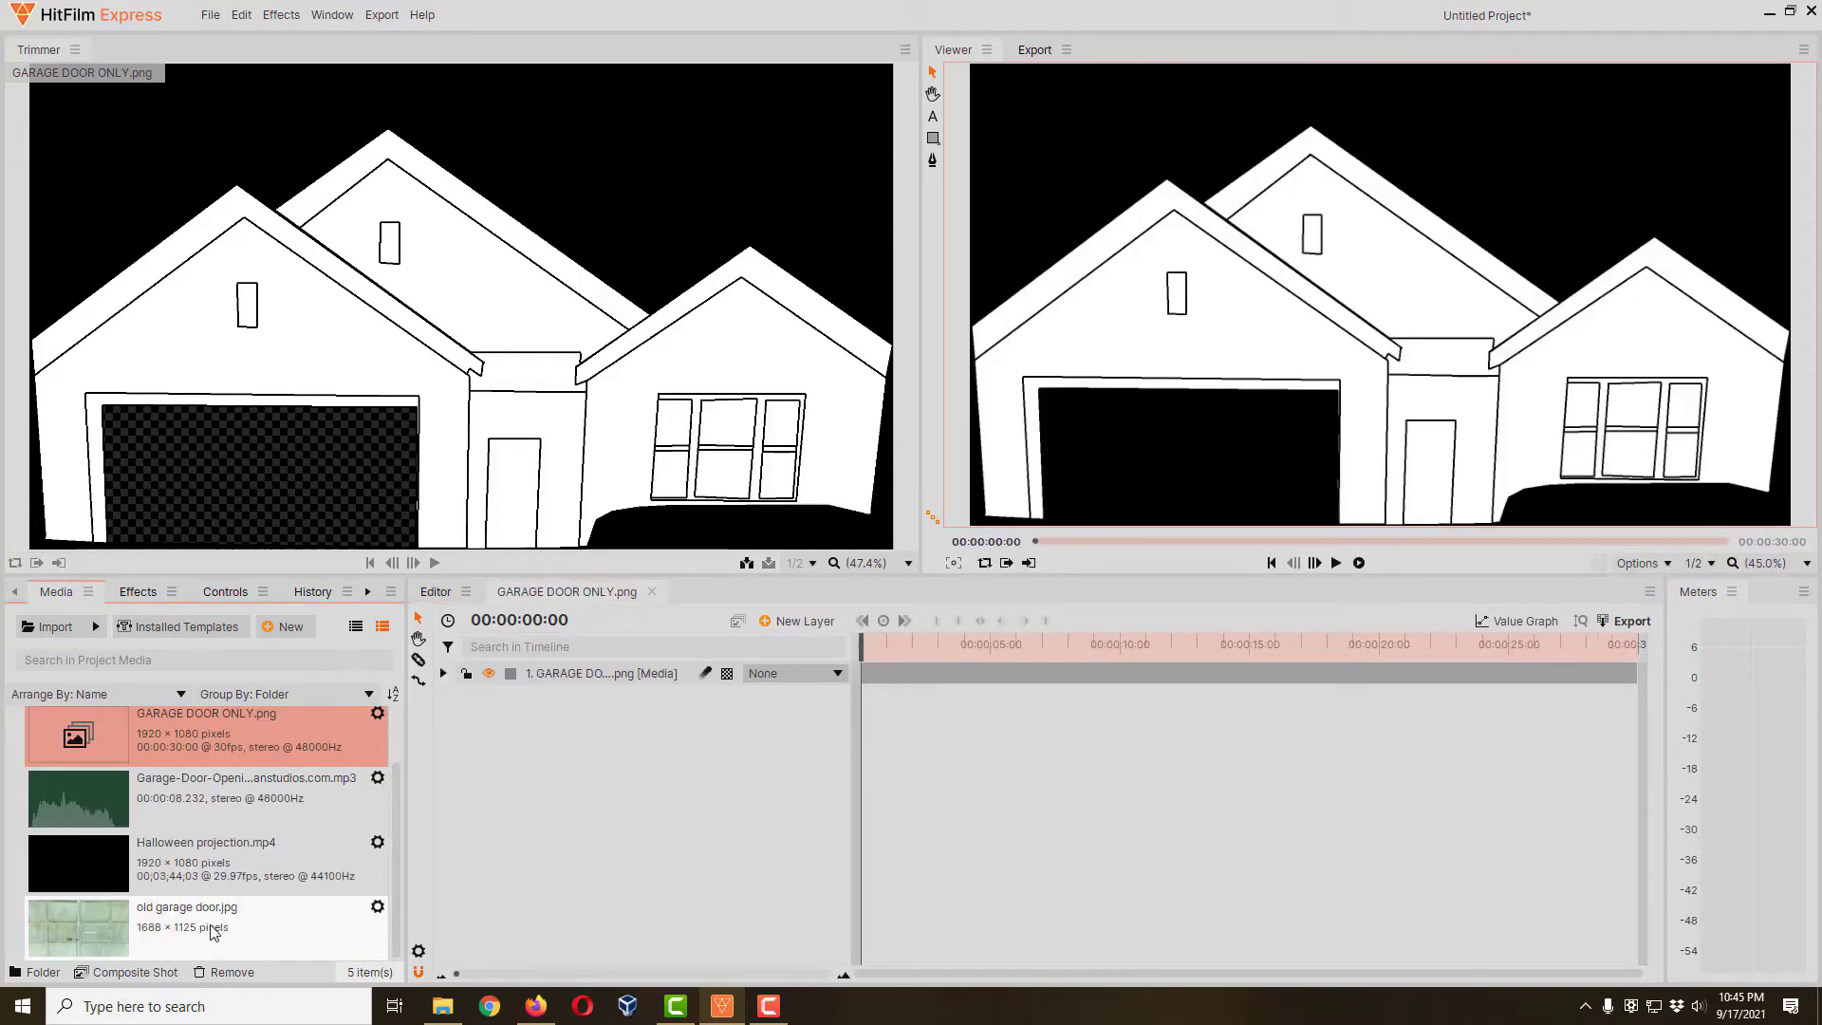
{"action": "left_click_drag", "start_coordinate": [213, 932], "coordinate": [448, 845]}
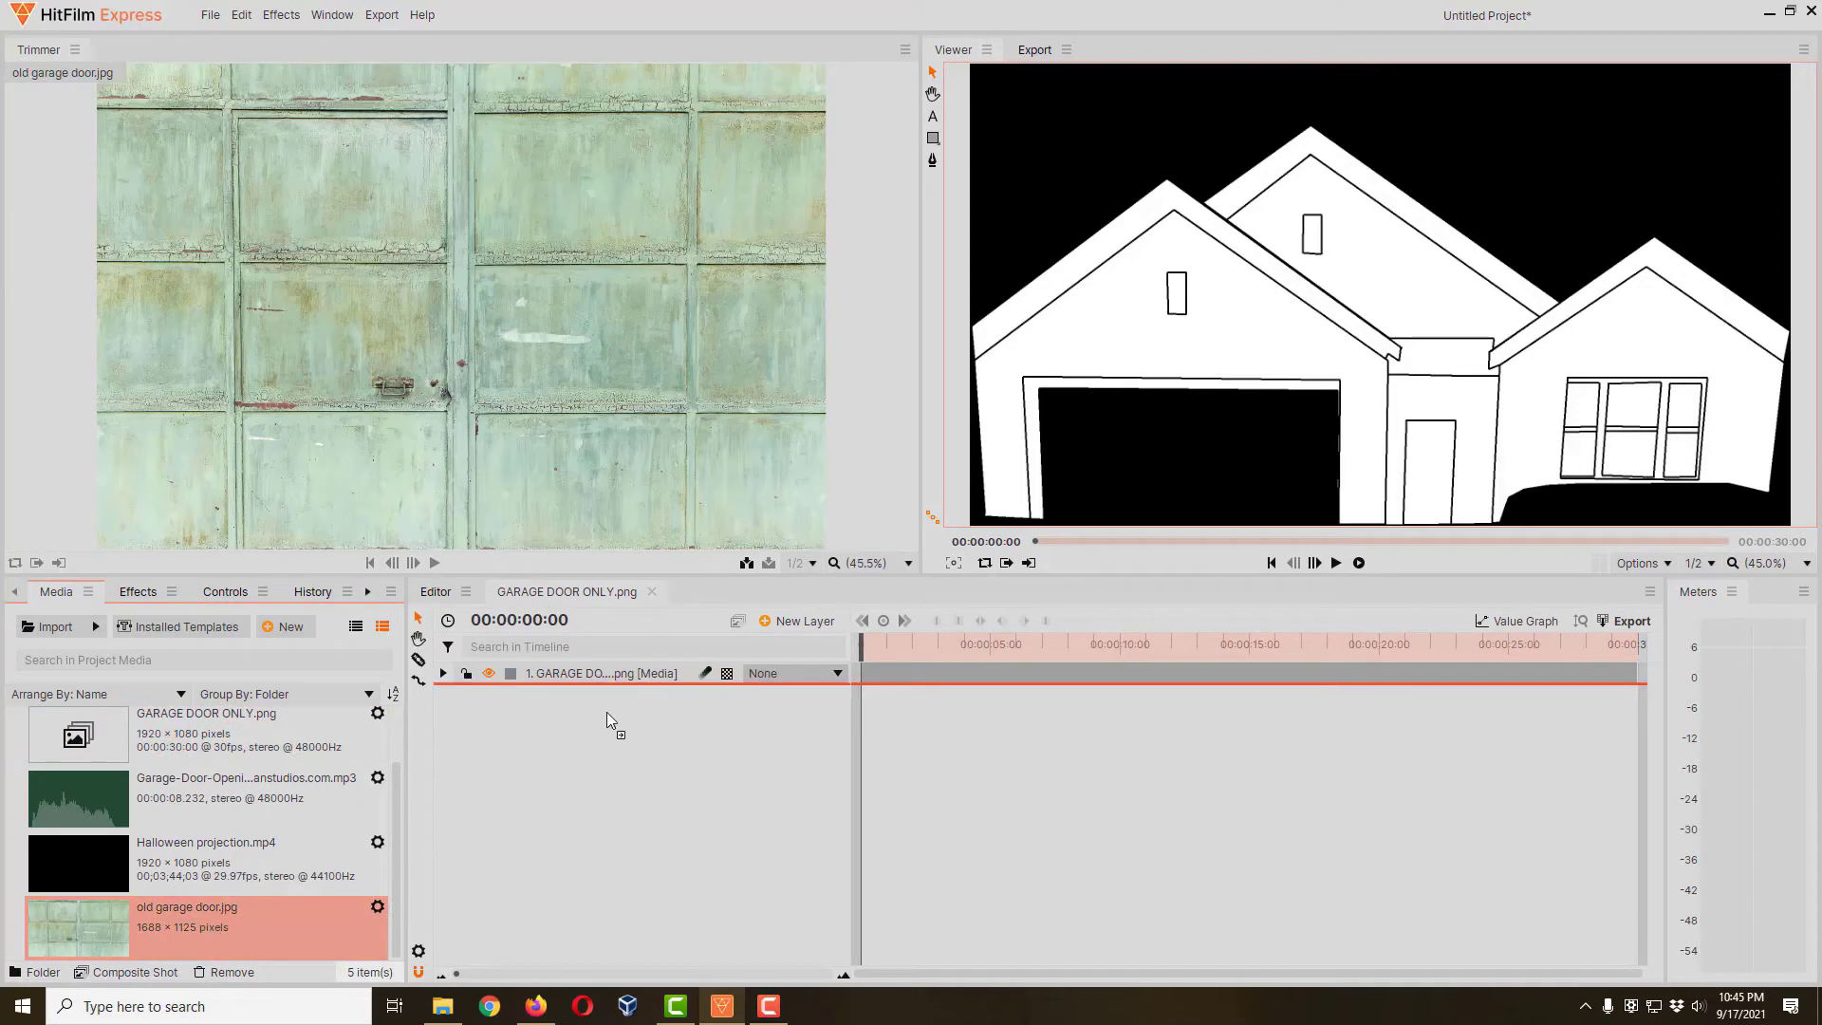
{"action": "left_click_drag", "start_coordinate": [607, 712], "coordinate": [607, 711]}
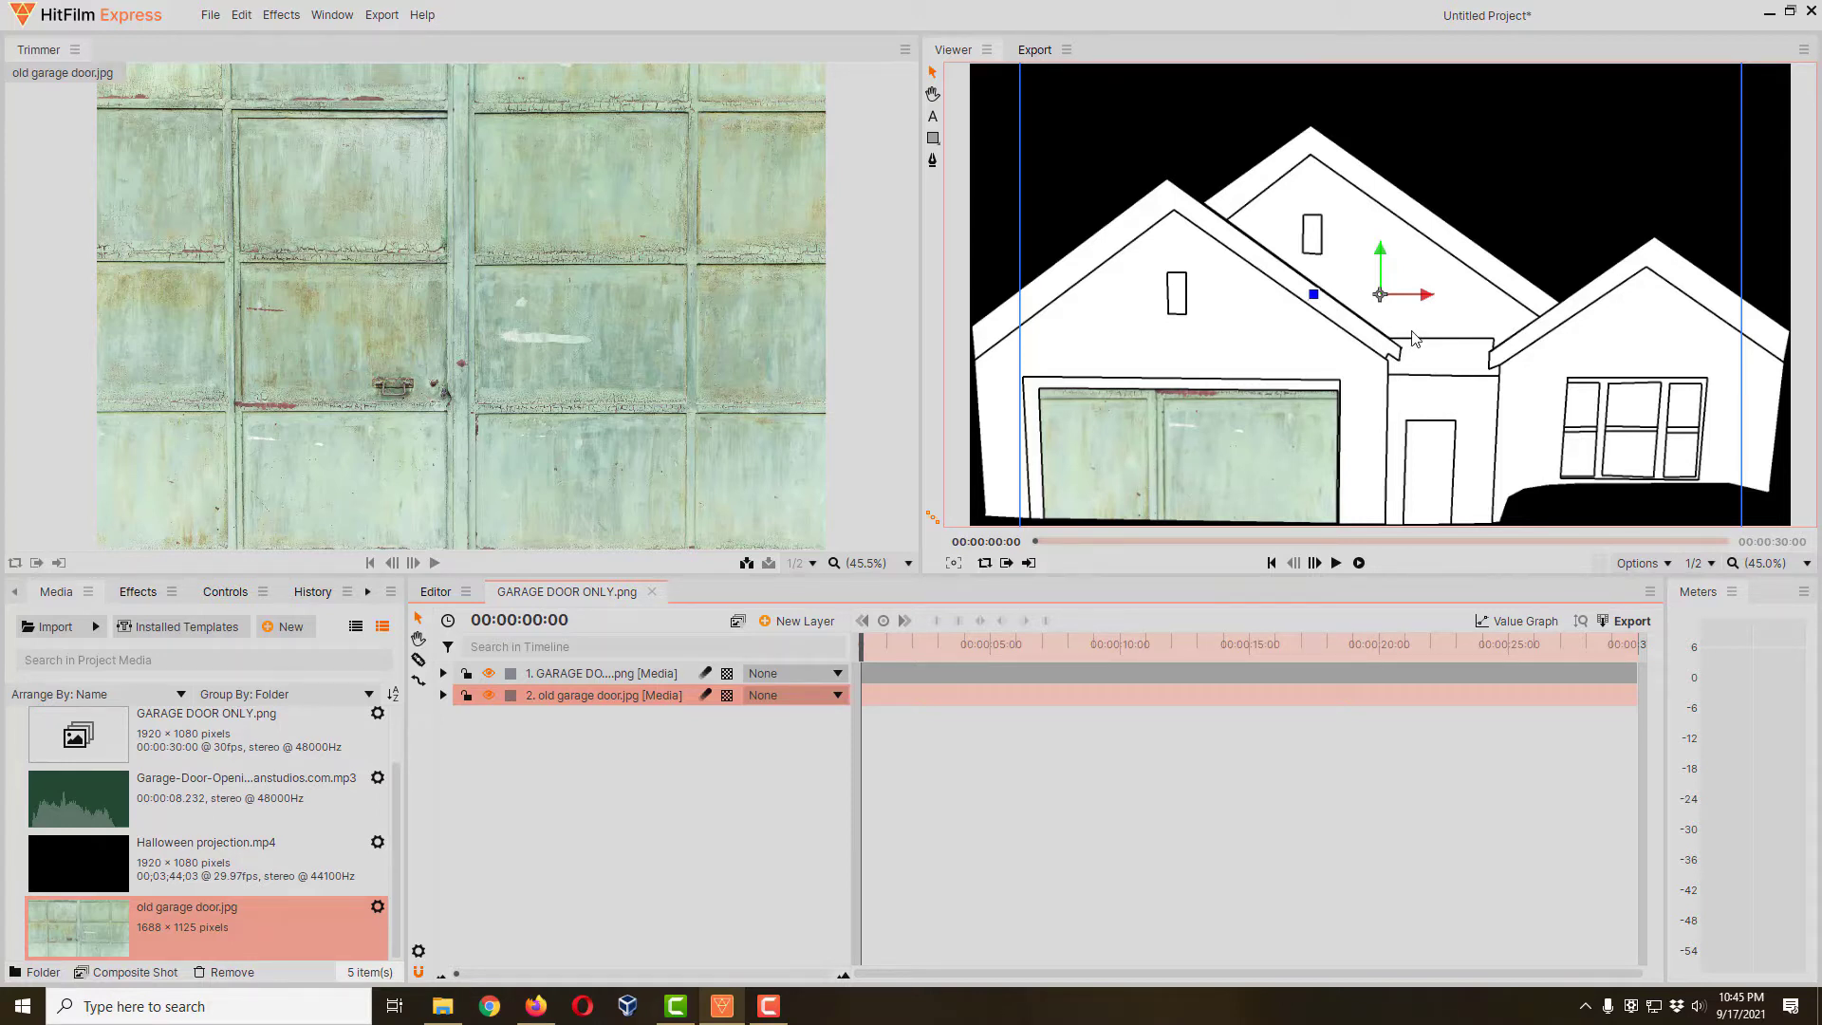
Scale the garage door image down to roughly cover the house's garage opening
{"action": "scroll", "coordinate": [1412, 339], "scroll_direction": "down", "scroll_amount": 3}
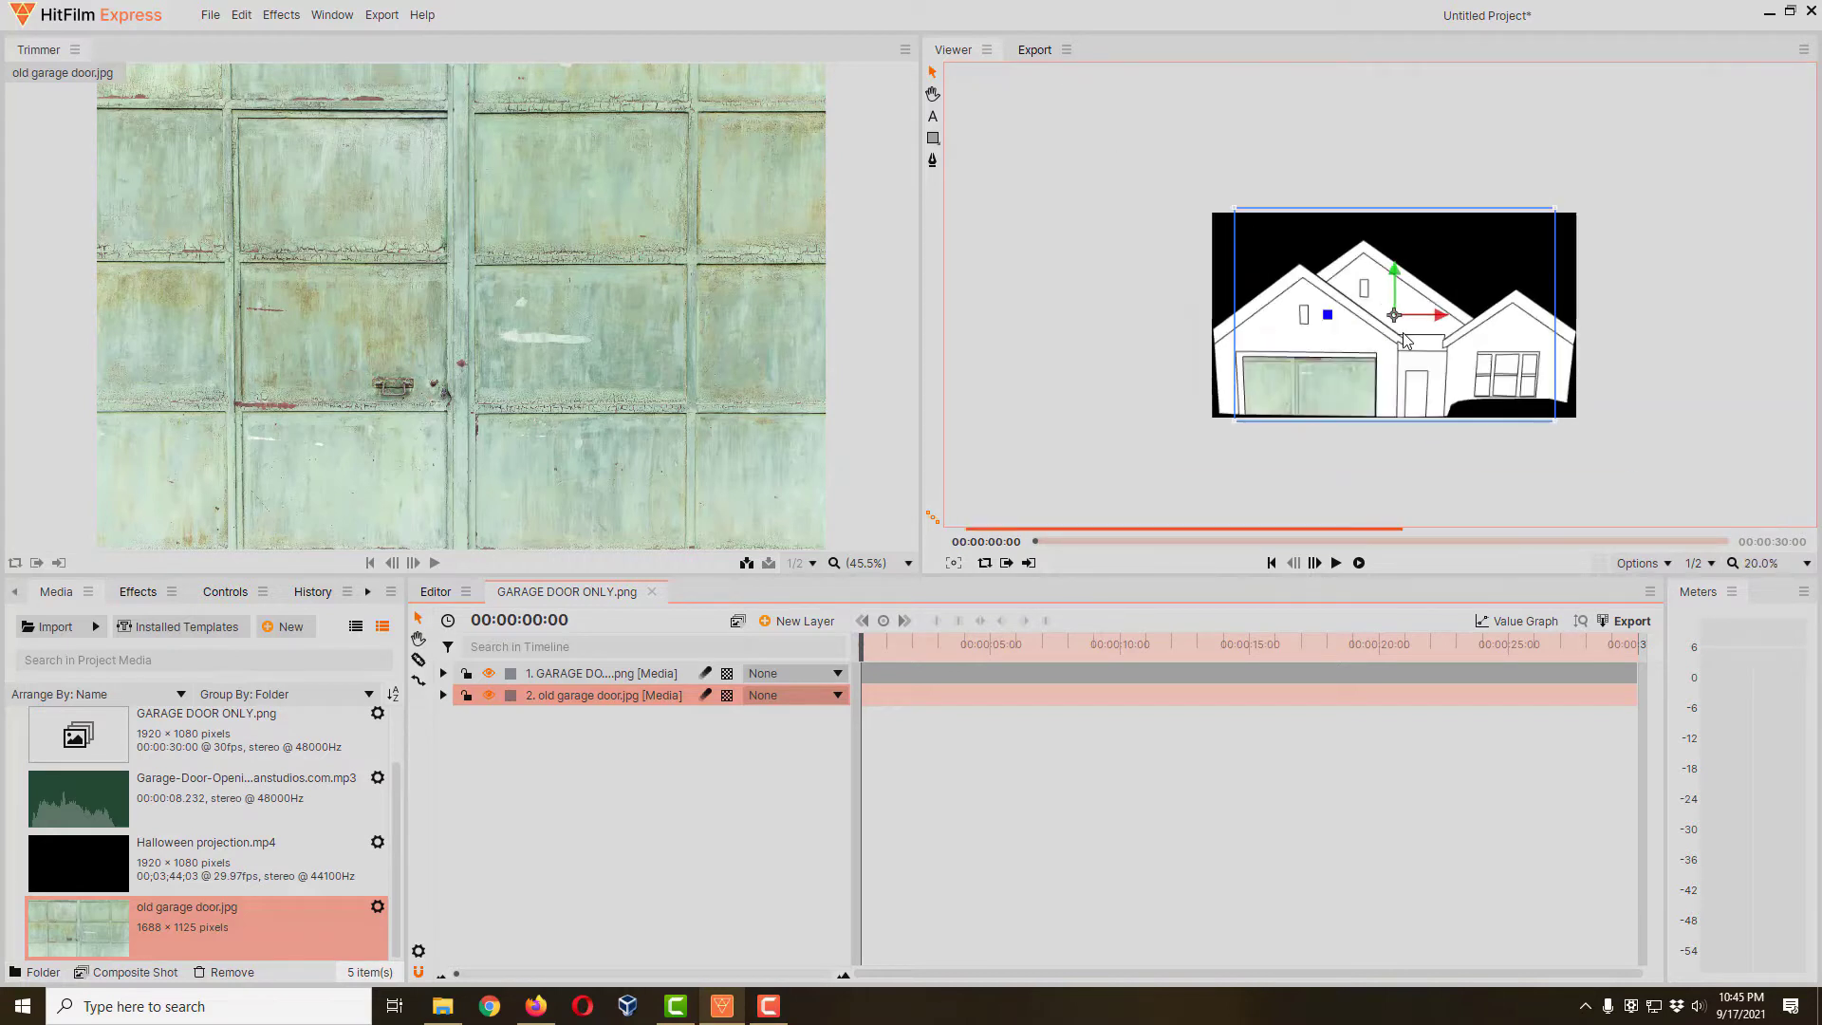
{"action": "left_click", "coordinate": [1808, 563]}
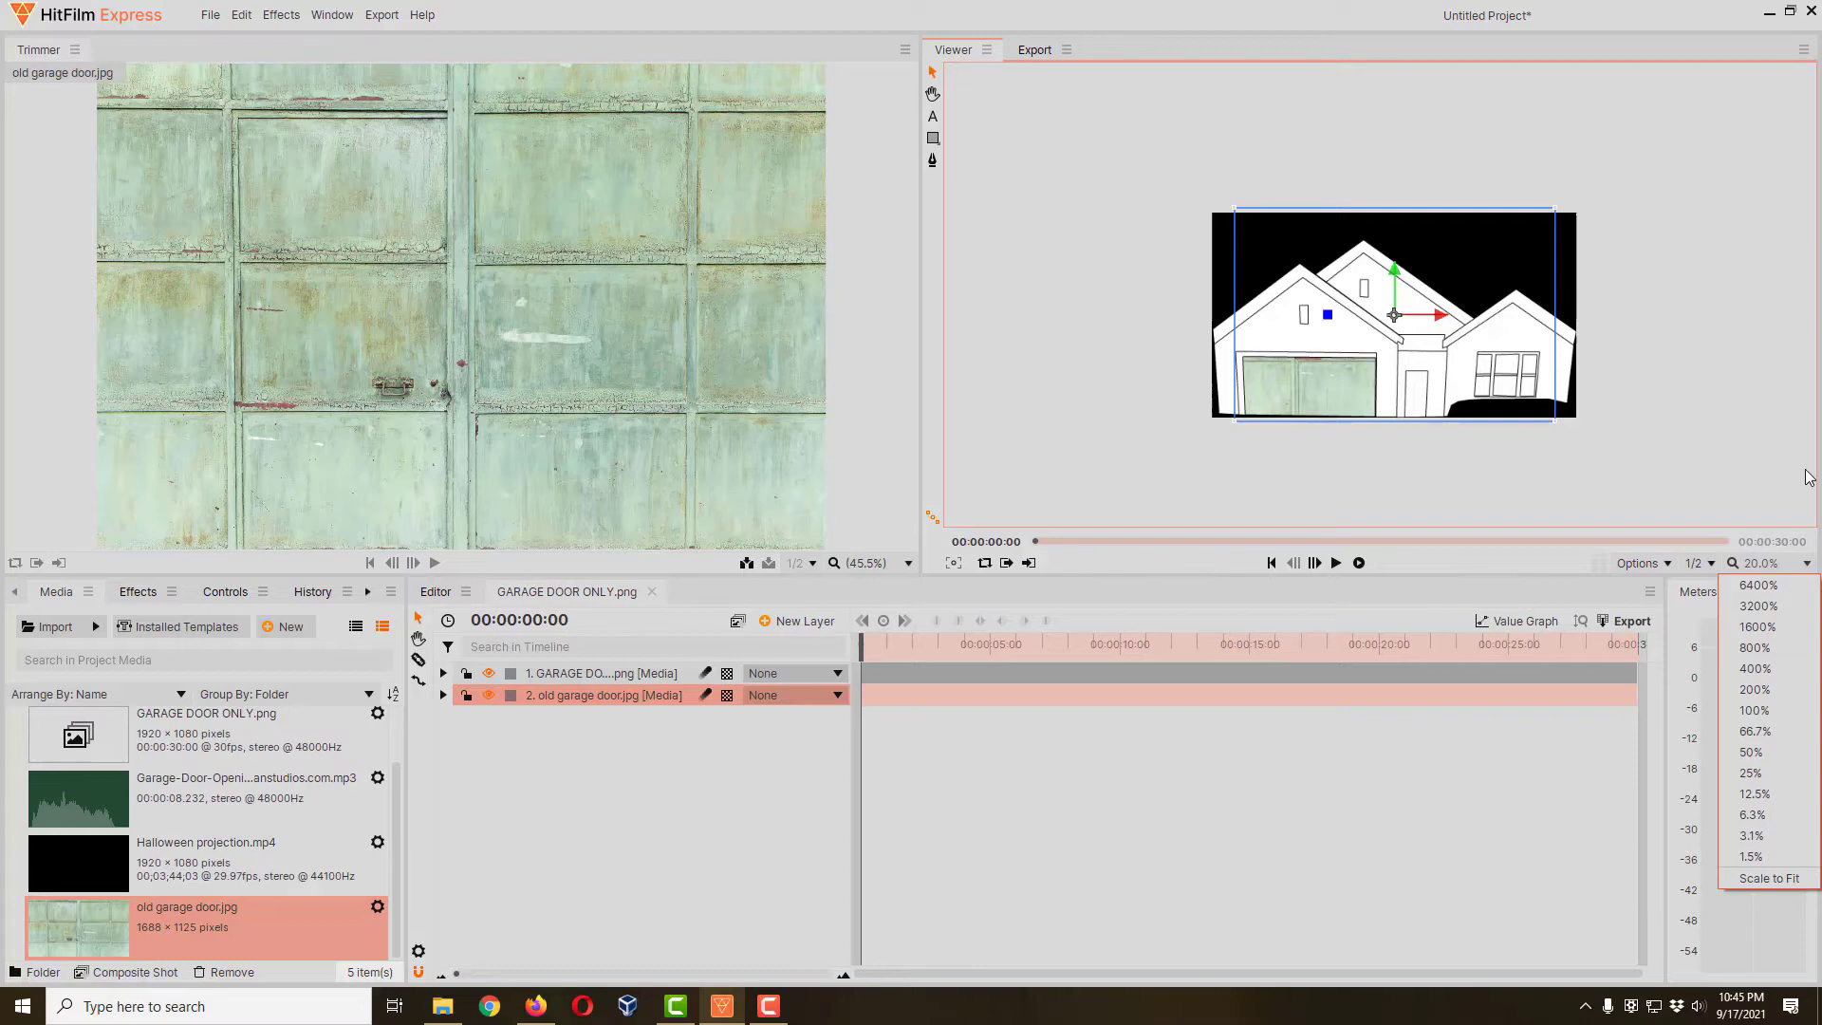
{"action": "left_click", "coordinate": [1692, 369]}
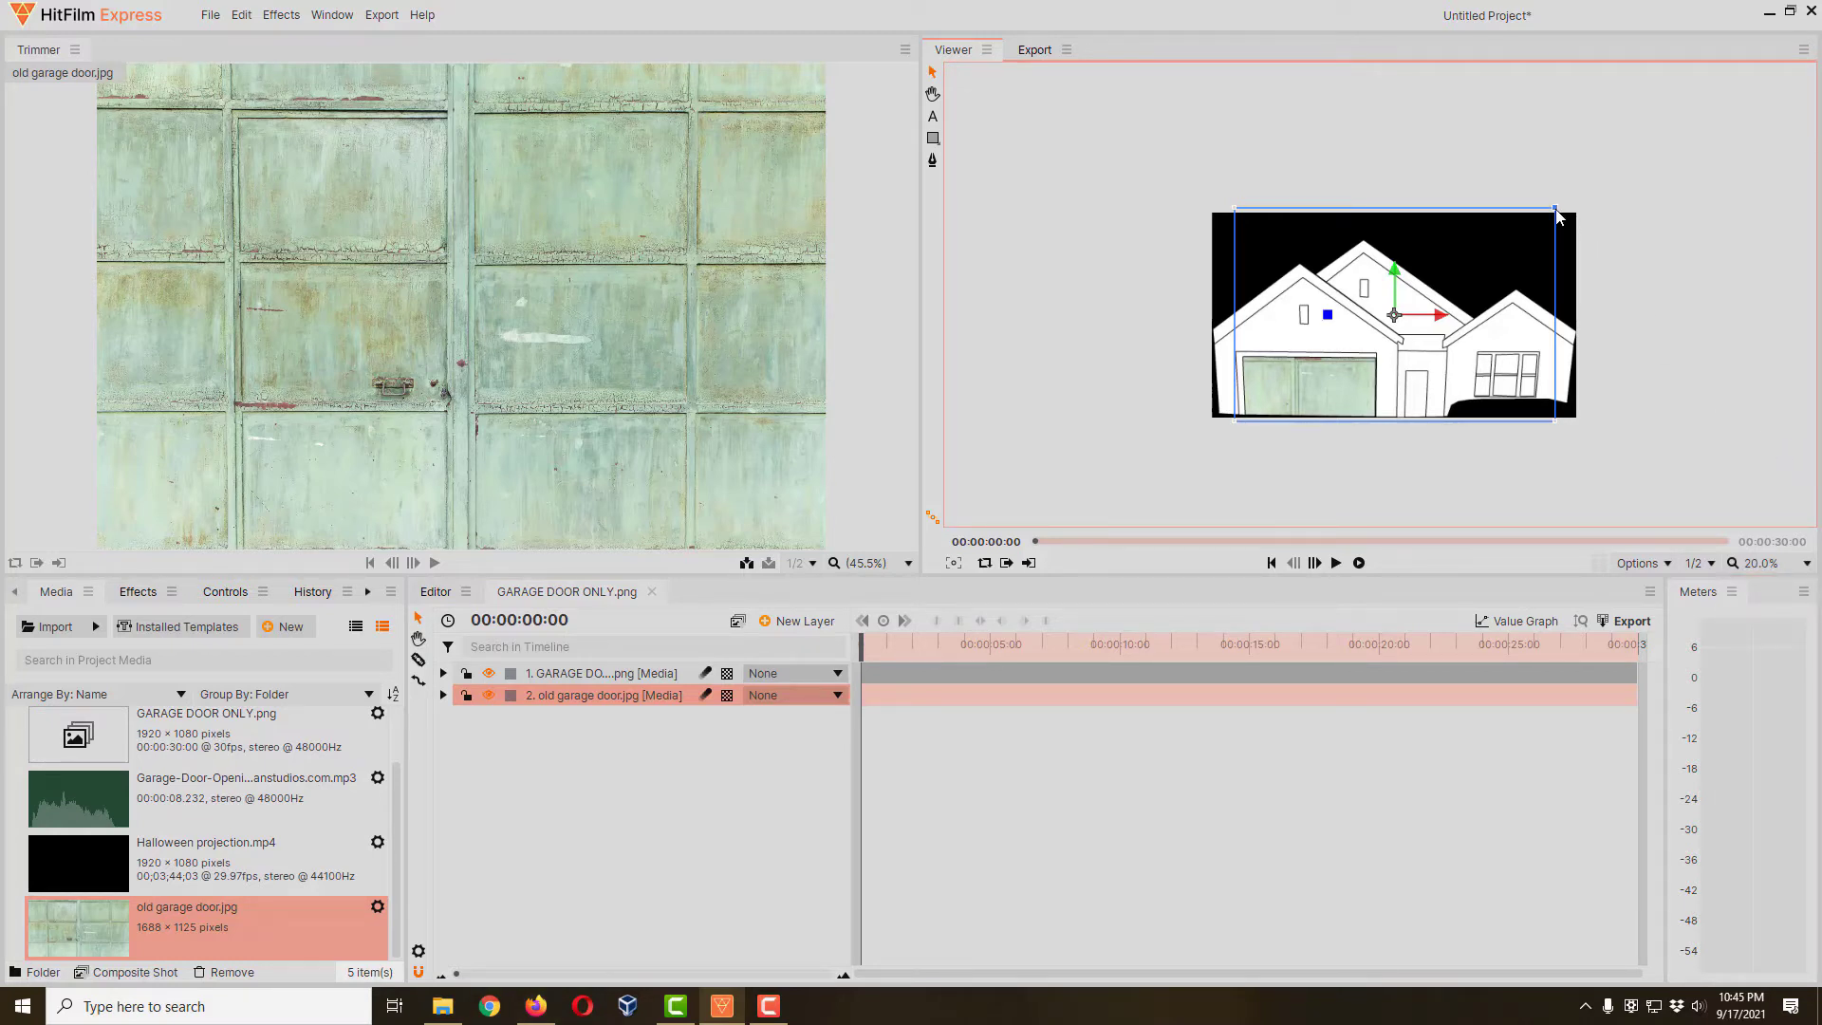
{"action": "left_click_drag", "start_coordinate": [1557, 217], "coordinate": [1305, 377]}
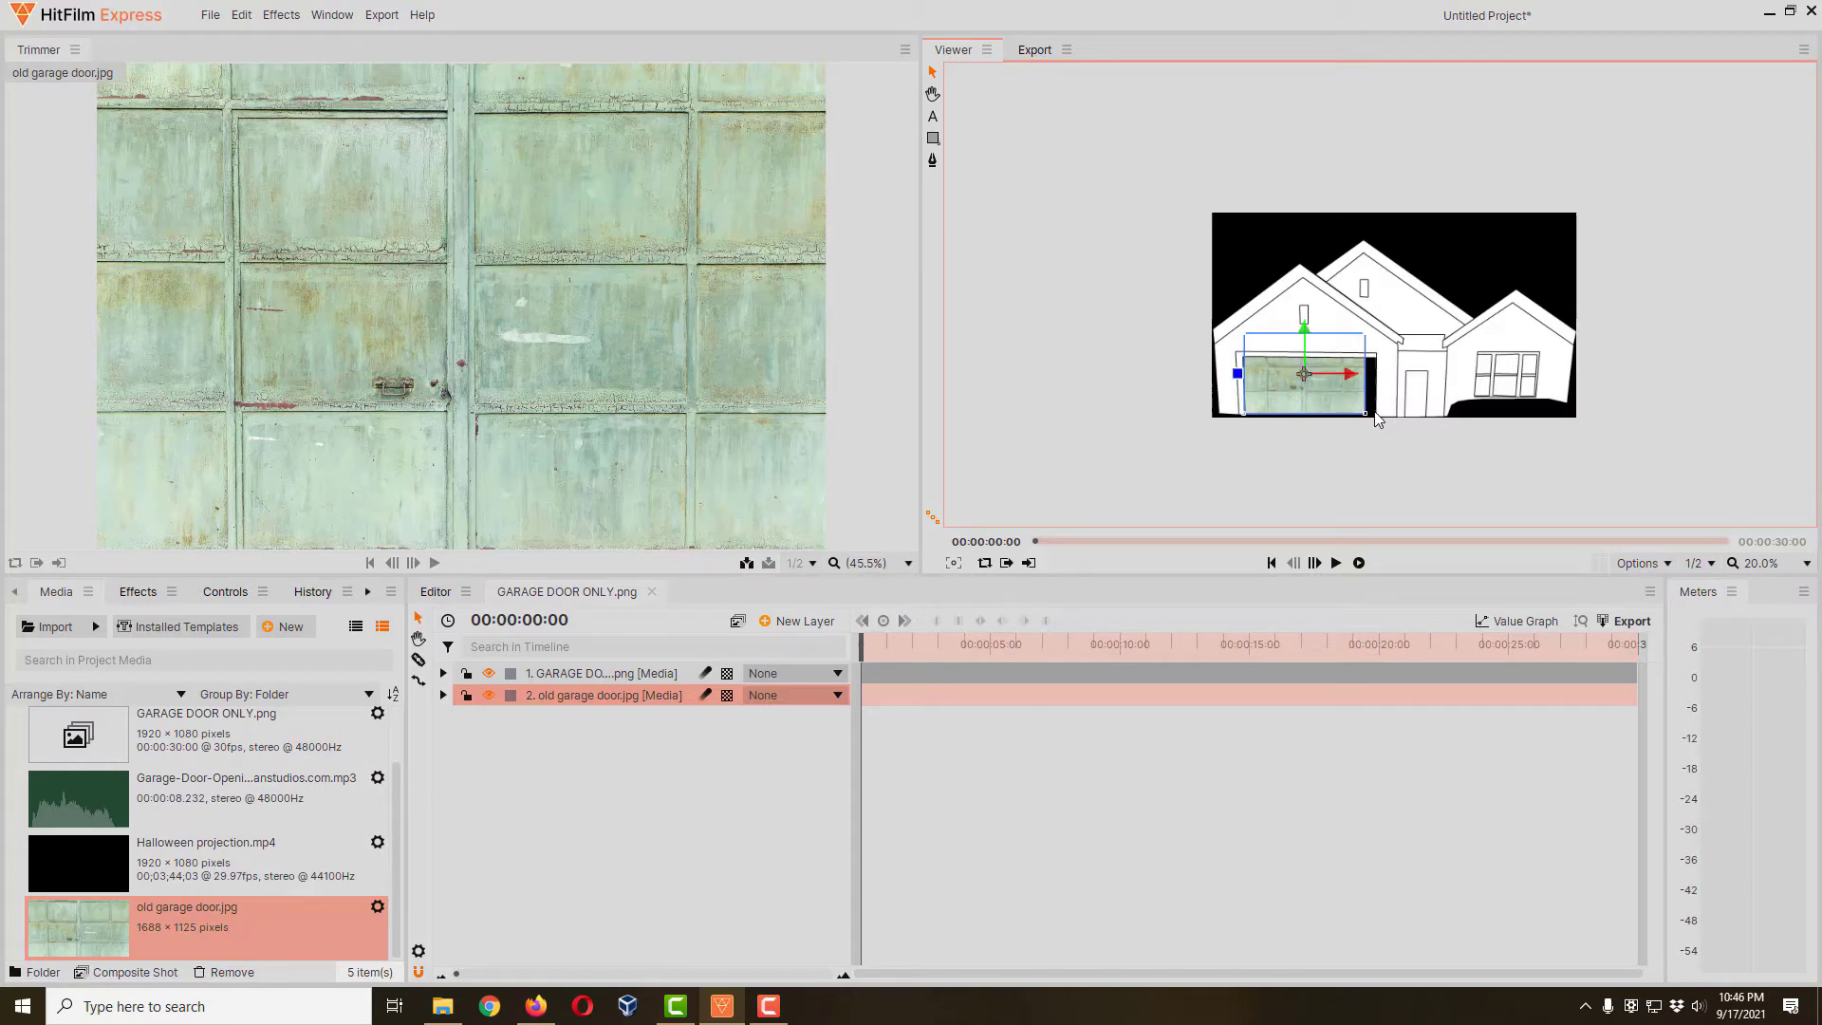
{"action": "left_click_drag", "start_coordinate": [1365, 412], "coordinate": [1316, 378]}
With the whole frame in view, resize and reposition the door texture to fill the garage opening edge to edge
{"action": "left_click", "coordinate": [1804, 563]}
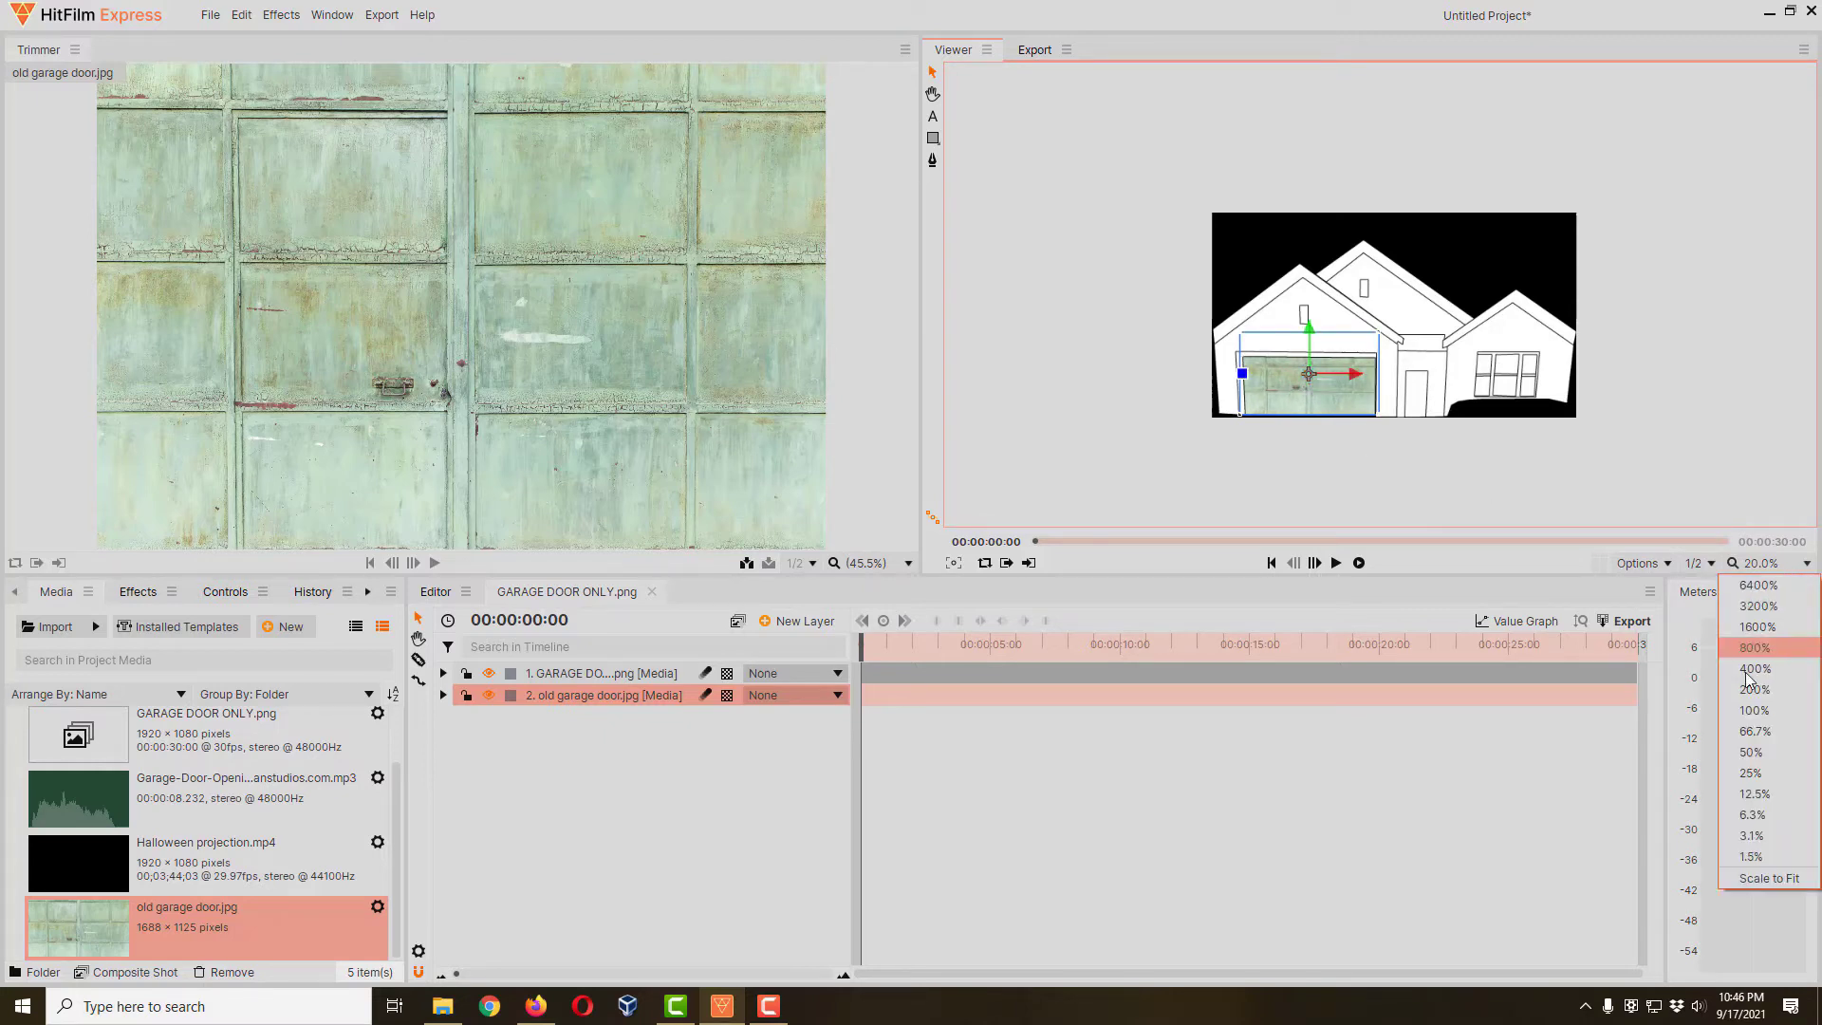
{"action": "left_click", "coordinate": [1769, 879]}
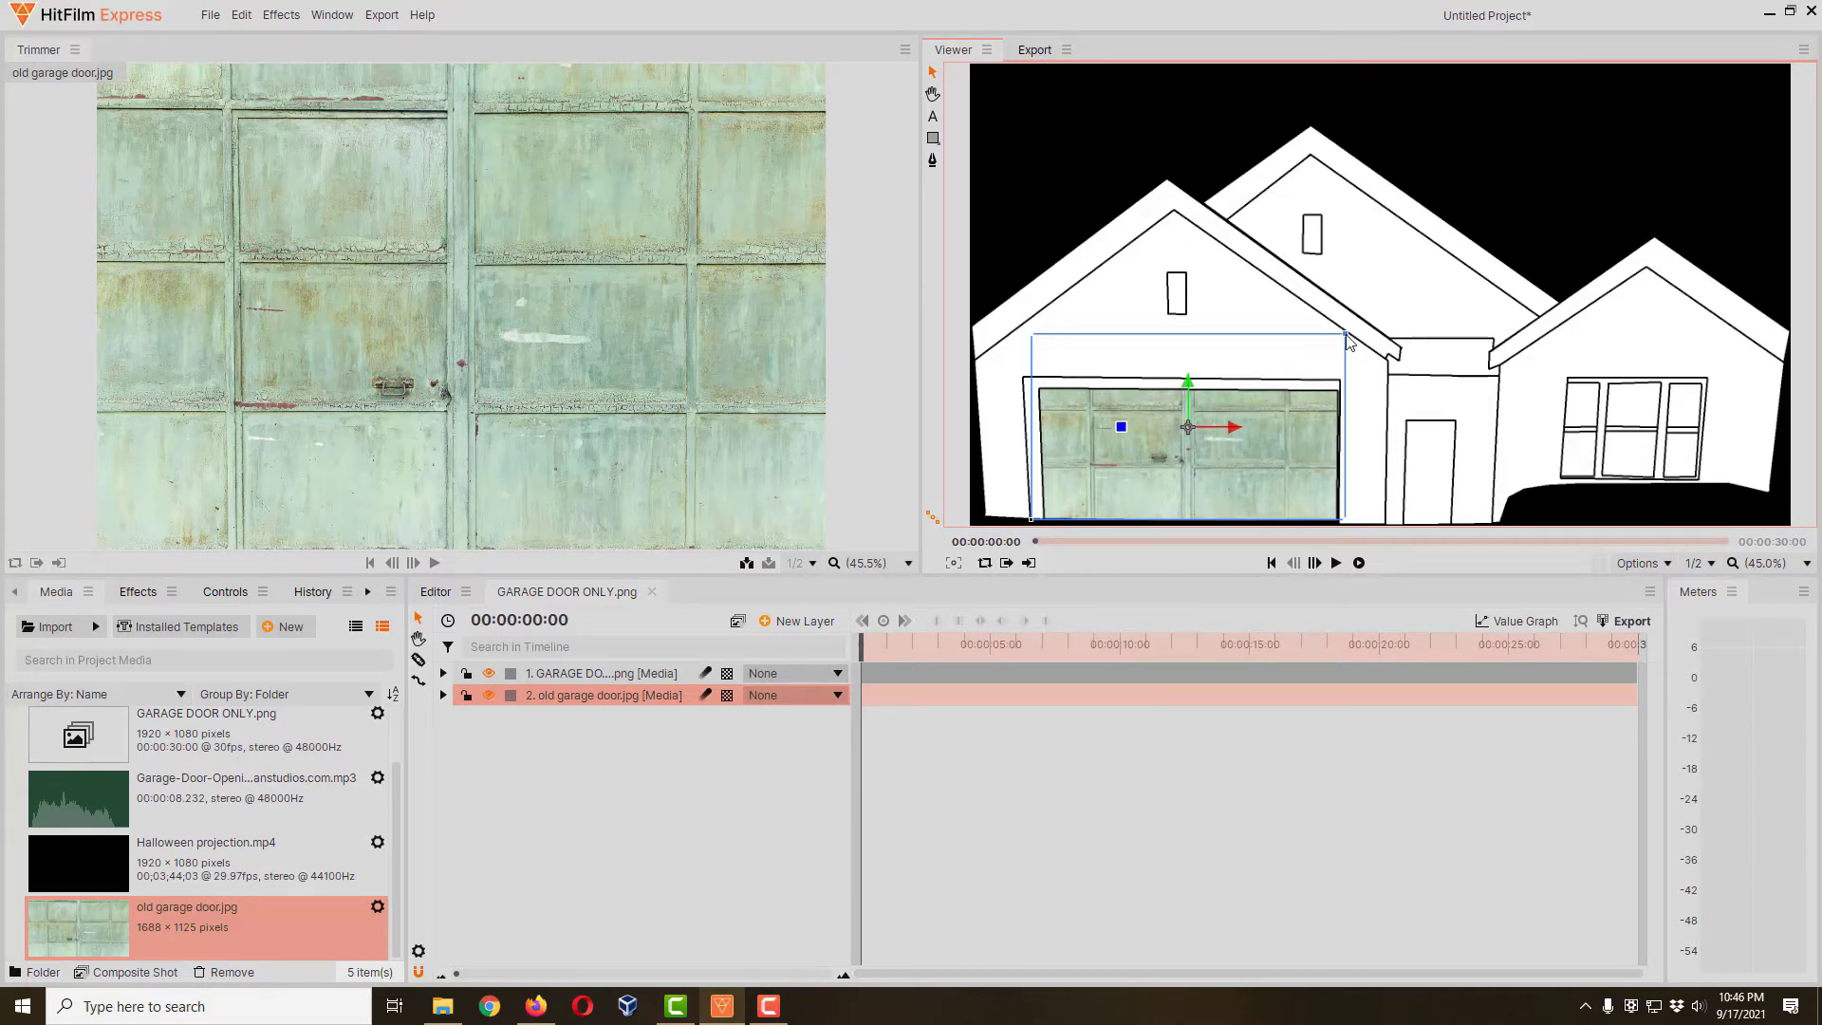
{"action": "left_click_drag", "start_coordinate": [1348, 338], "coordinate": [1334, 358]}
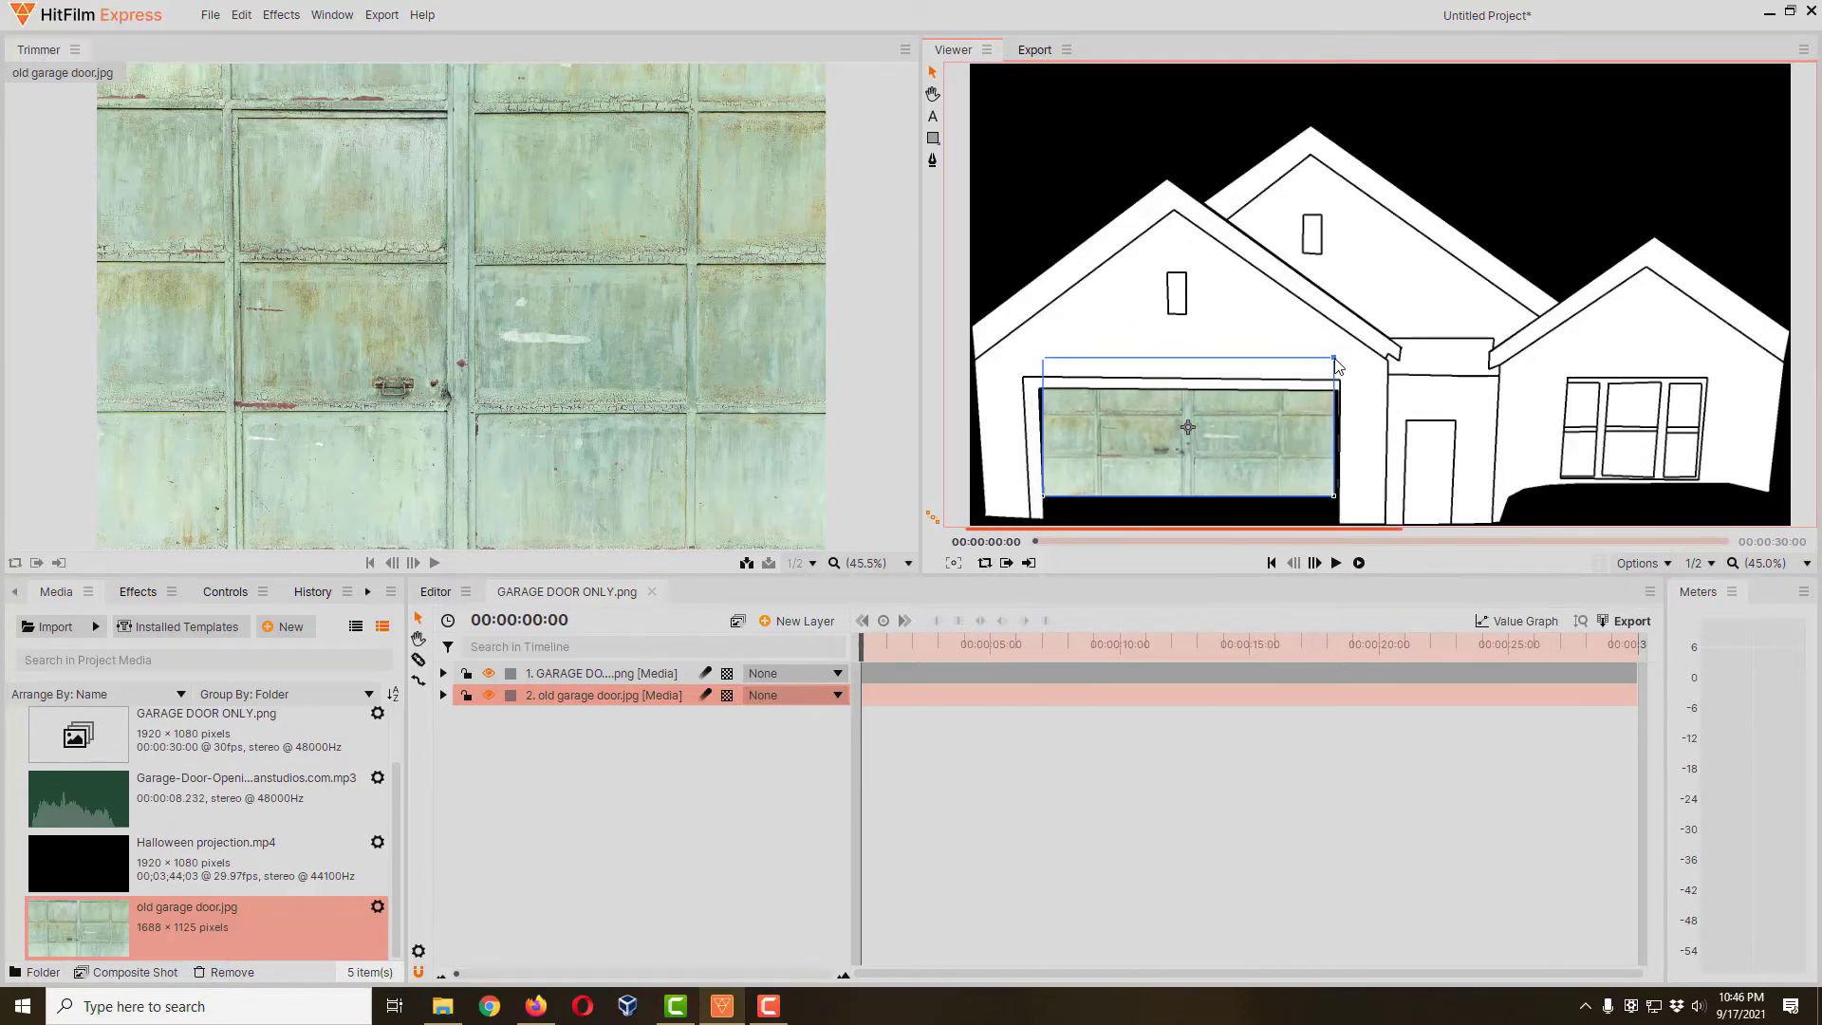
{"action": "left_click_drag", "start_coordinate": [1191, 430], "coordinate": [1190, 455]}
{"action": "left_click_drag", "start_coordinate": [1337, 382], "coordinate": [1343, 392]}
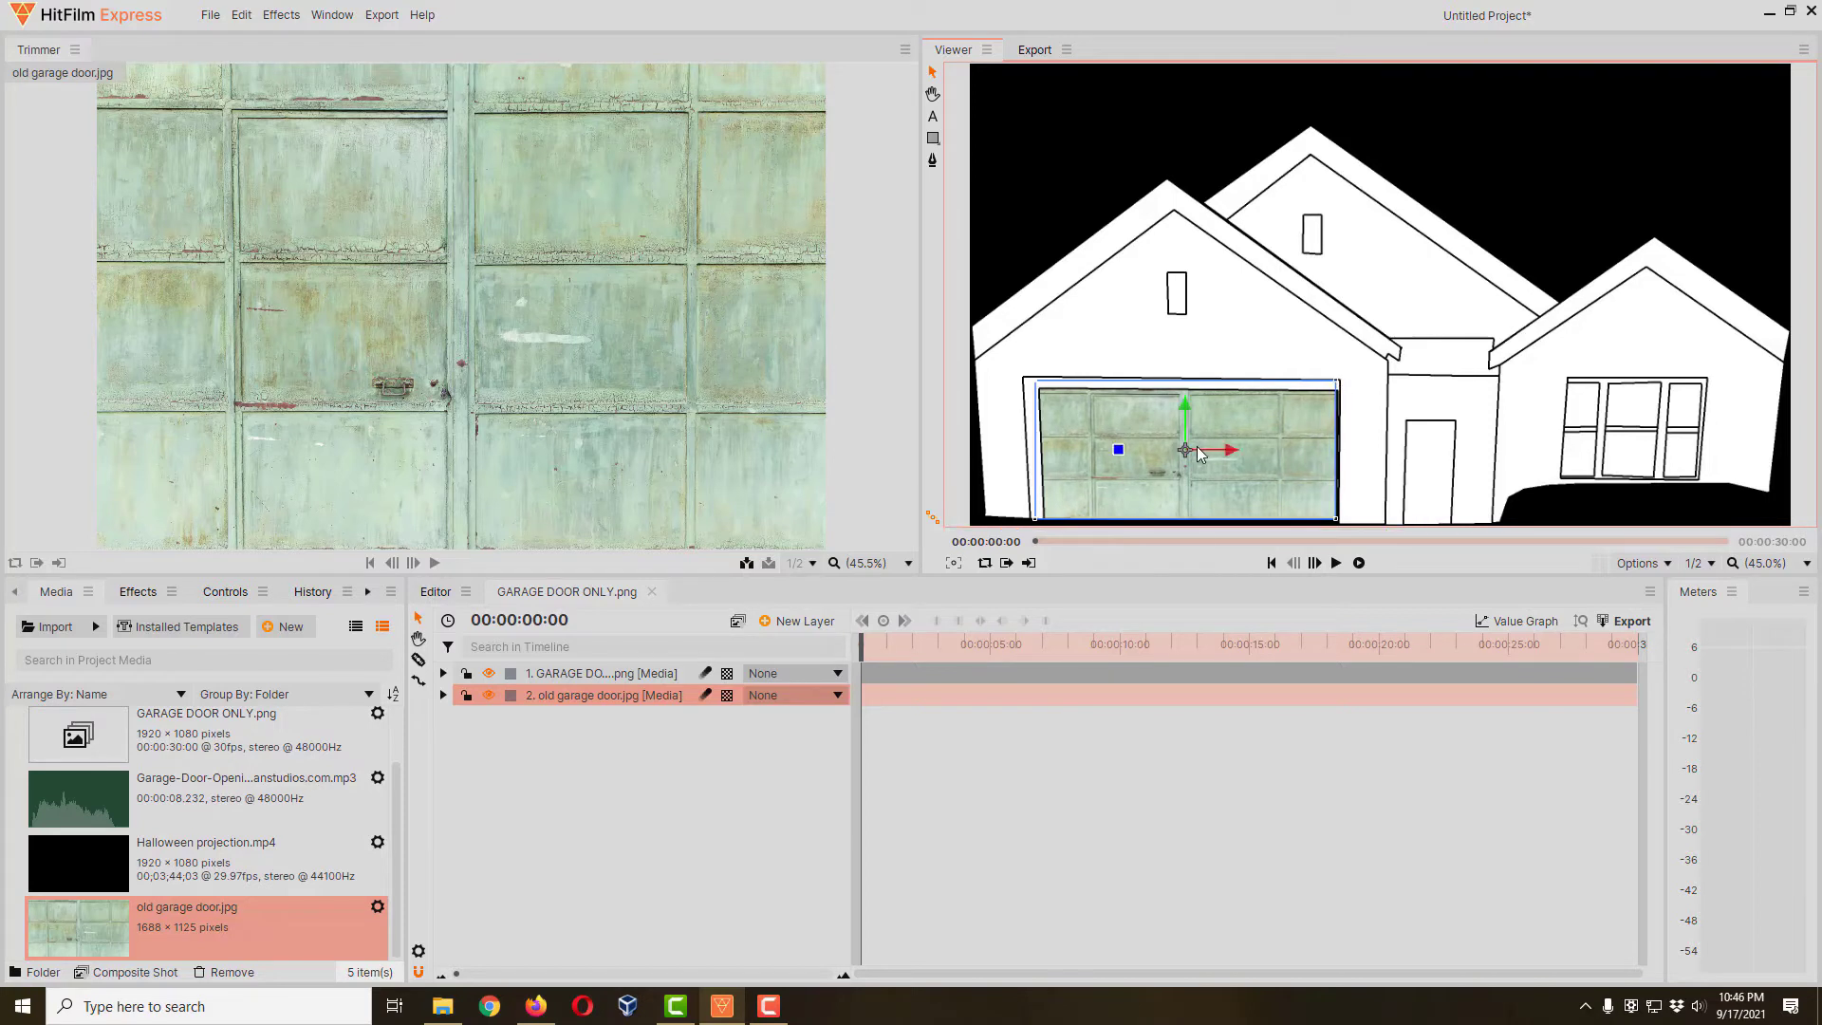
{"action": "left_click_drag", "start_coordinate": [1187, 450], "coordinate": [1196, 458]}
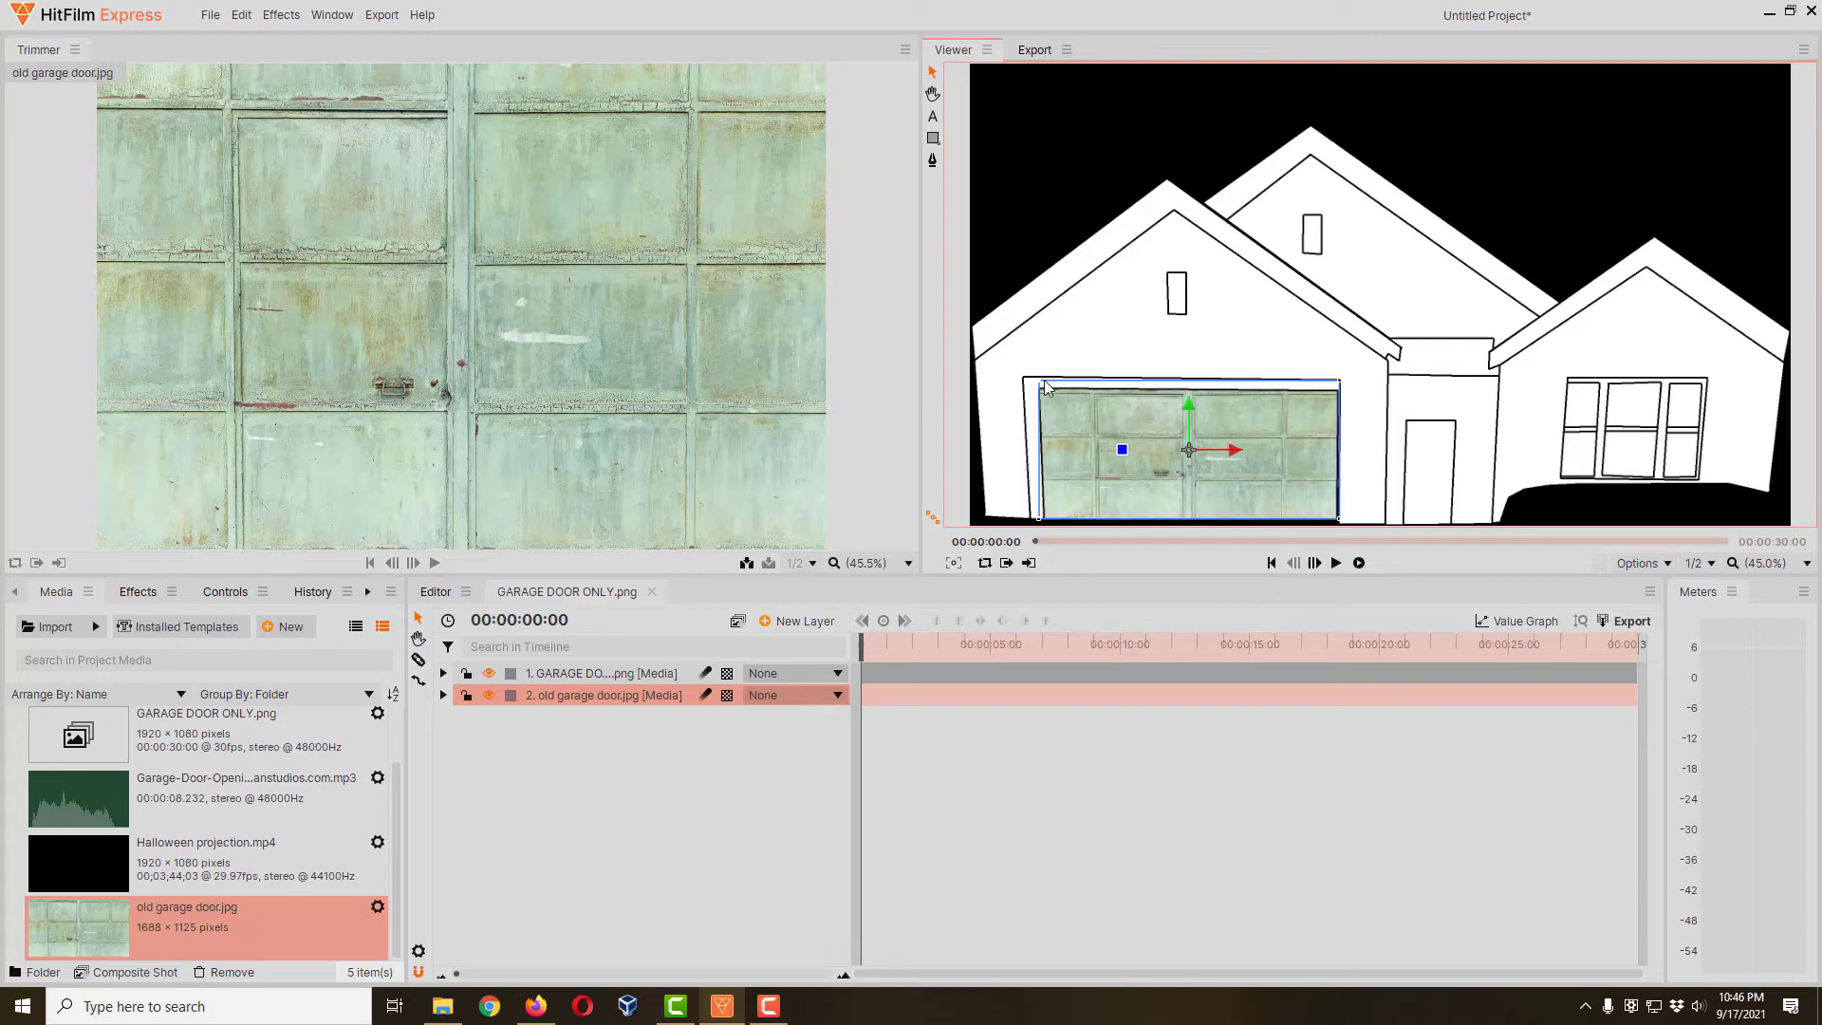
{"action": "left_click_drag", "start_coordinate": [1044, 387], "coordinate": [1038, 383]}
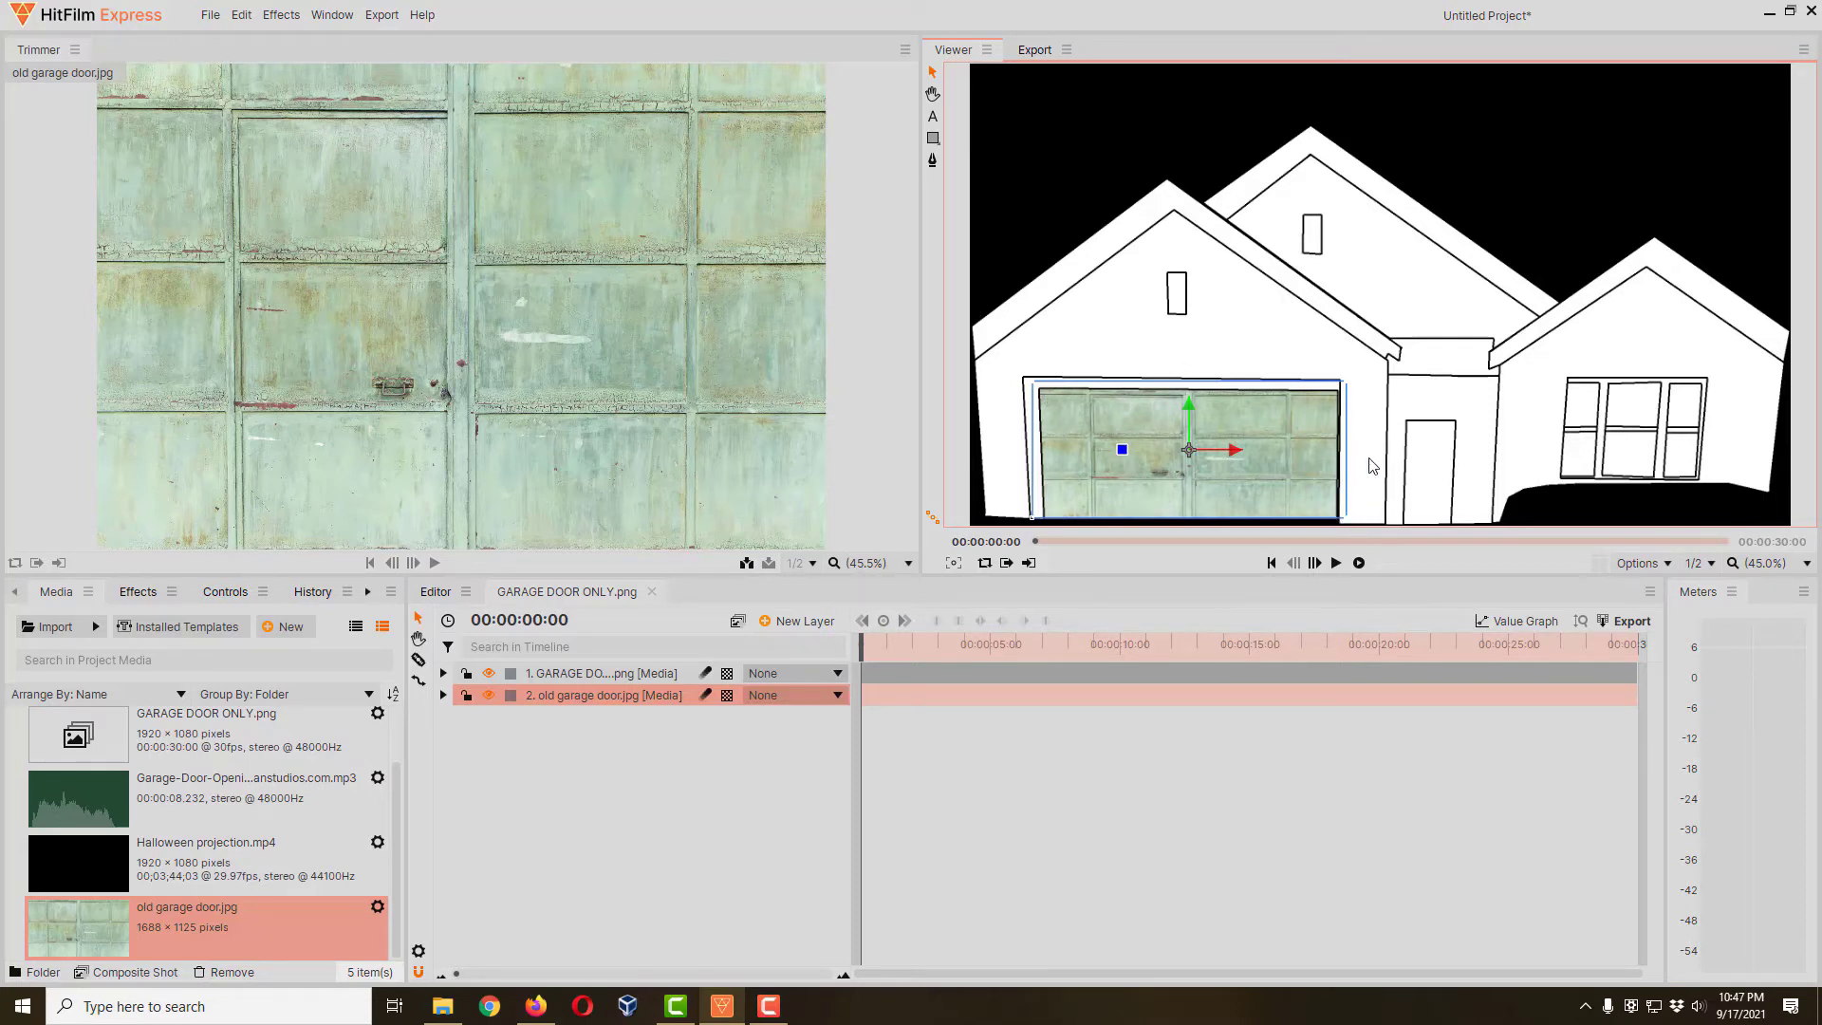
{"action": "left_click_drag", "start_coordinate": [251, 878], "coordinate": [512, 841]}
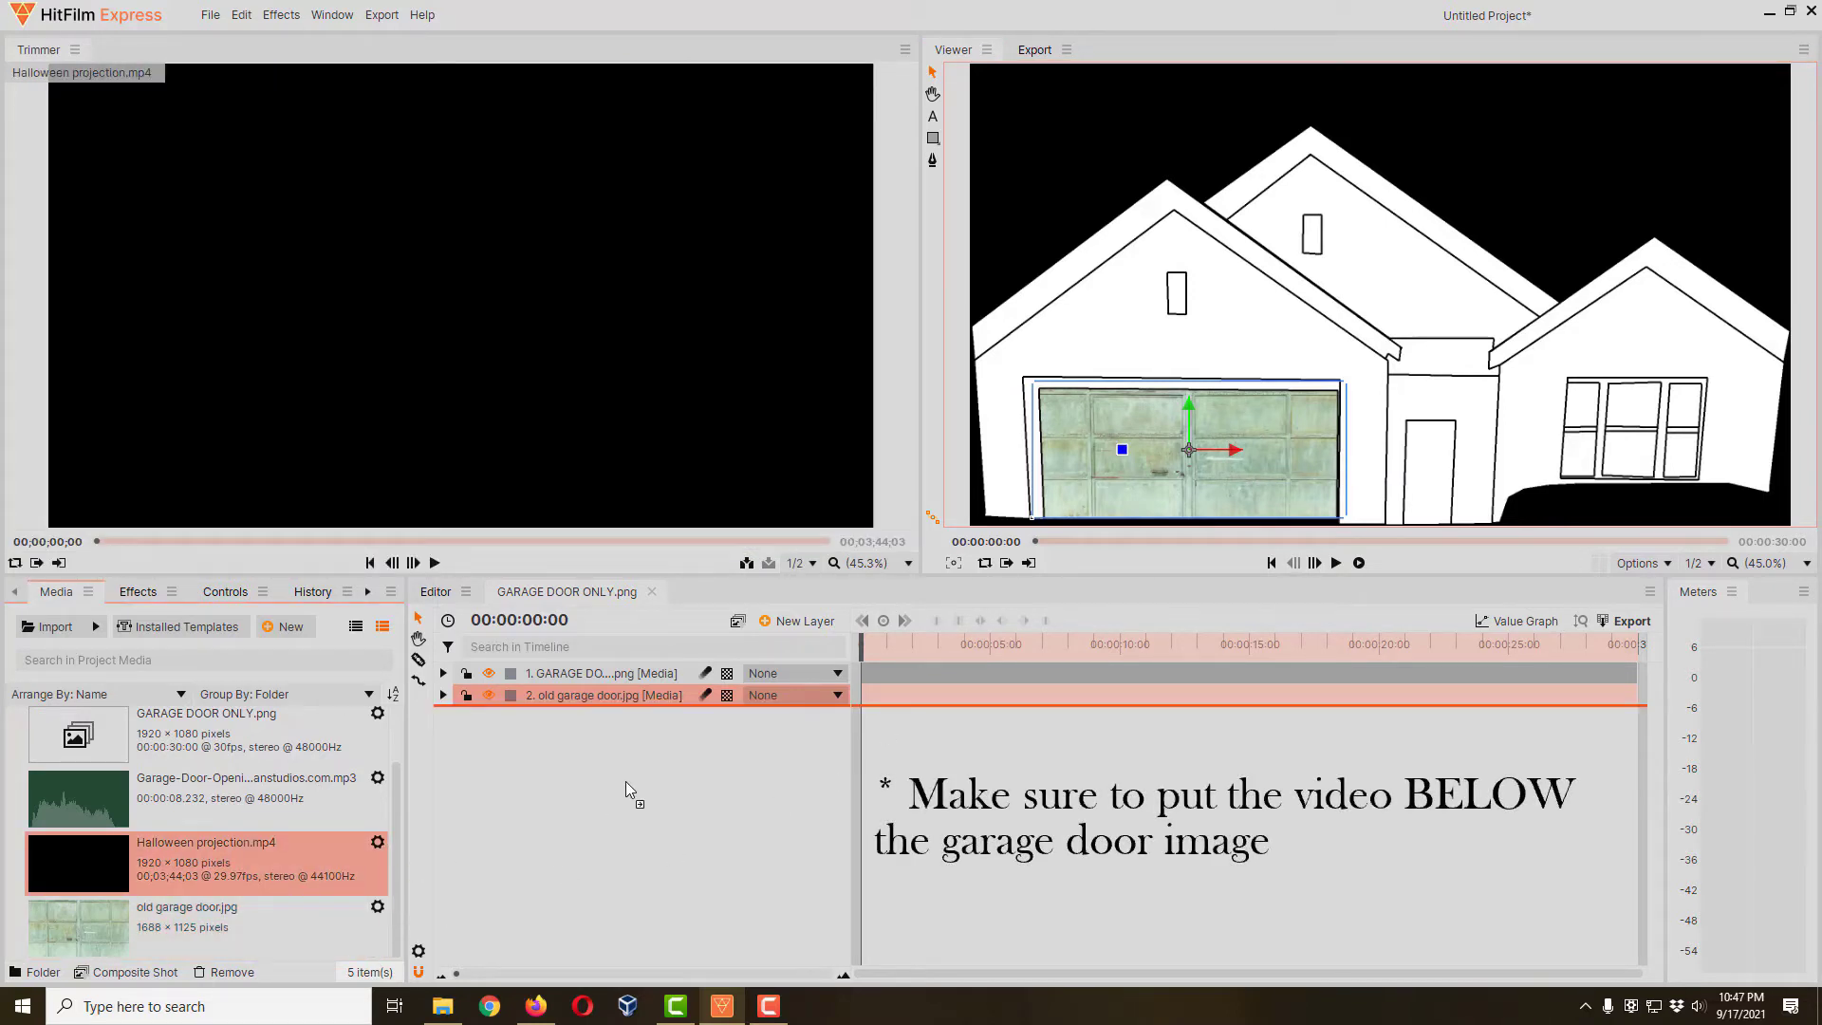
Place Halloween projection.mp4 beneath the door layer and shrink it over the garage opening
{"action": "left_click_drag", "start_coordinate": [624, 782], "coordinate": [626, 783]}
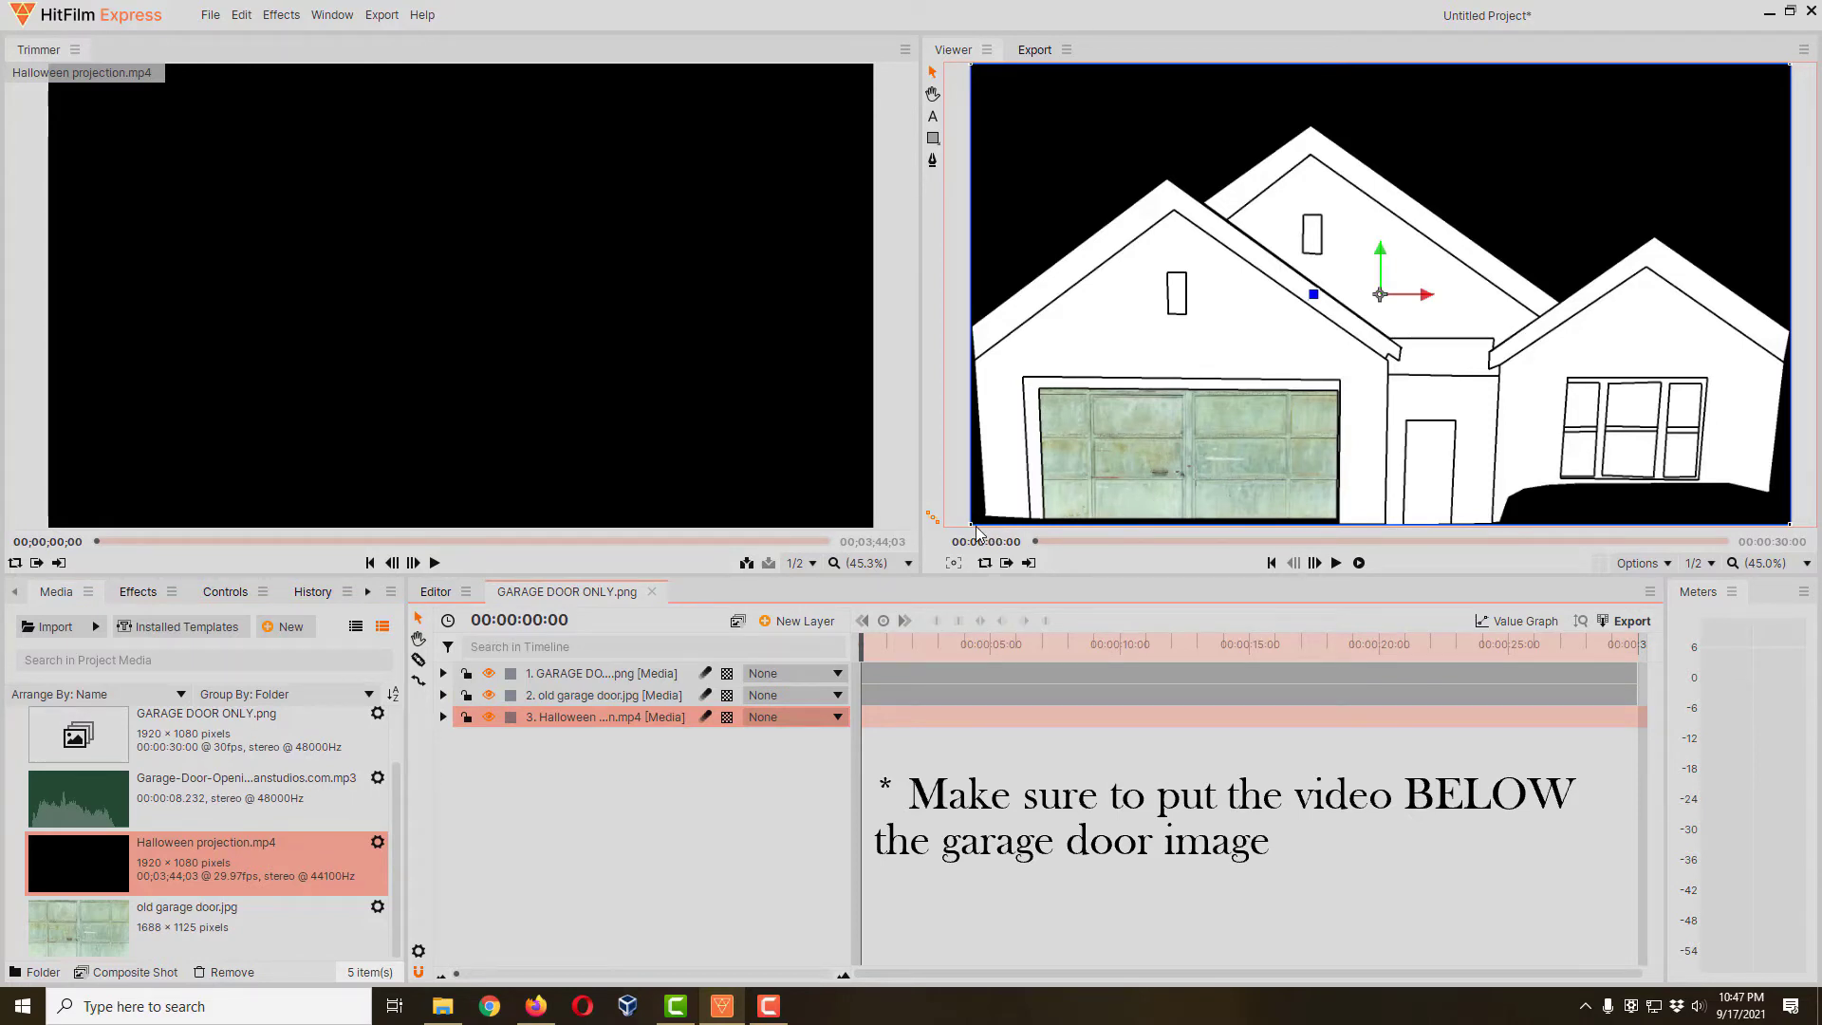
{"action": "scroll", "coordinate": [1338, 434], "scroll_direction": "down", "scroll_amount": 2}
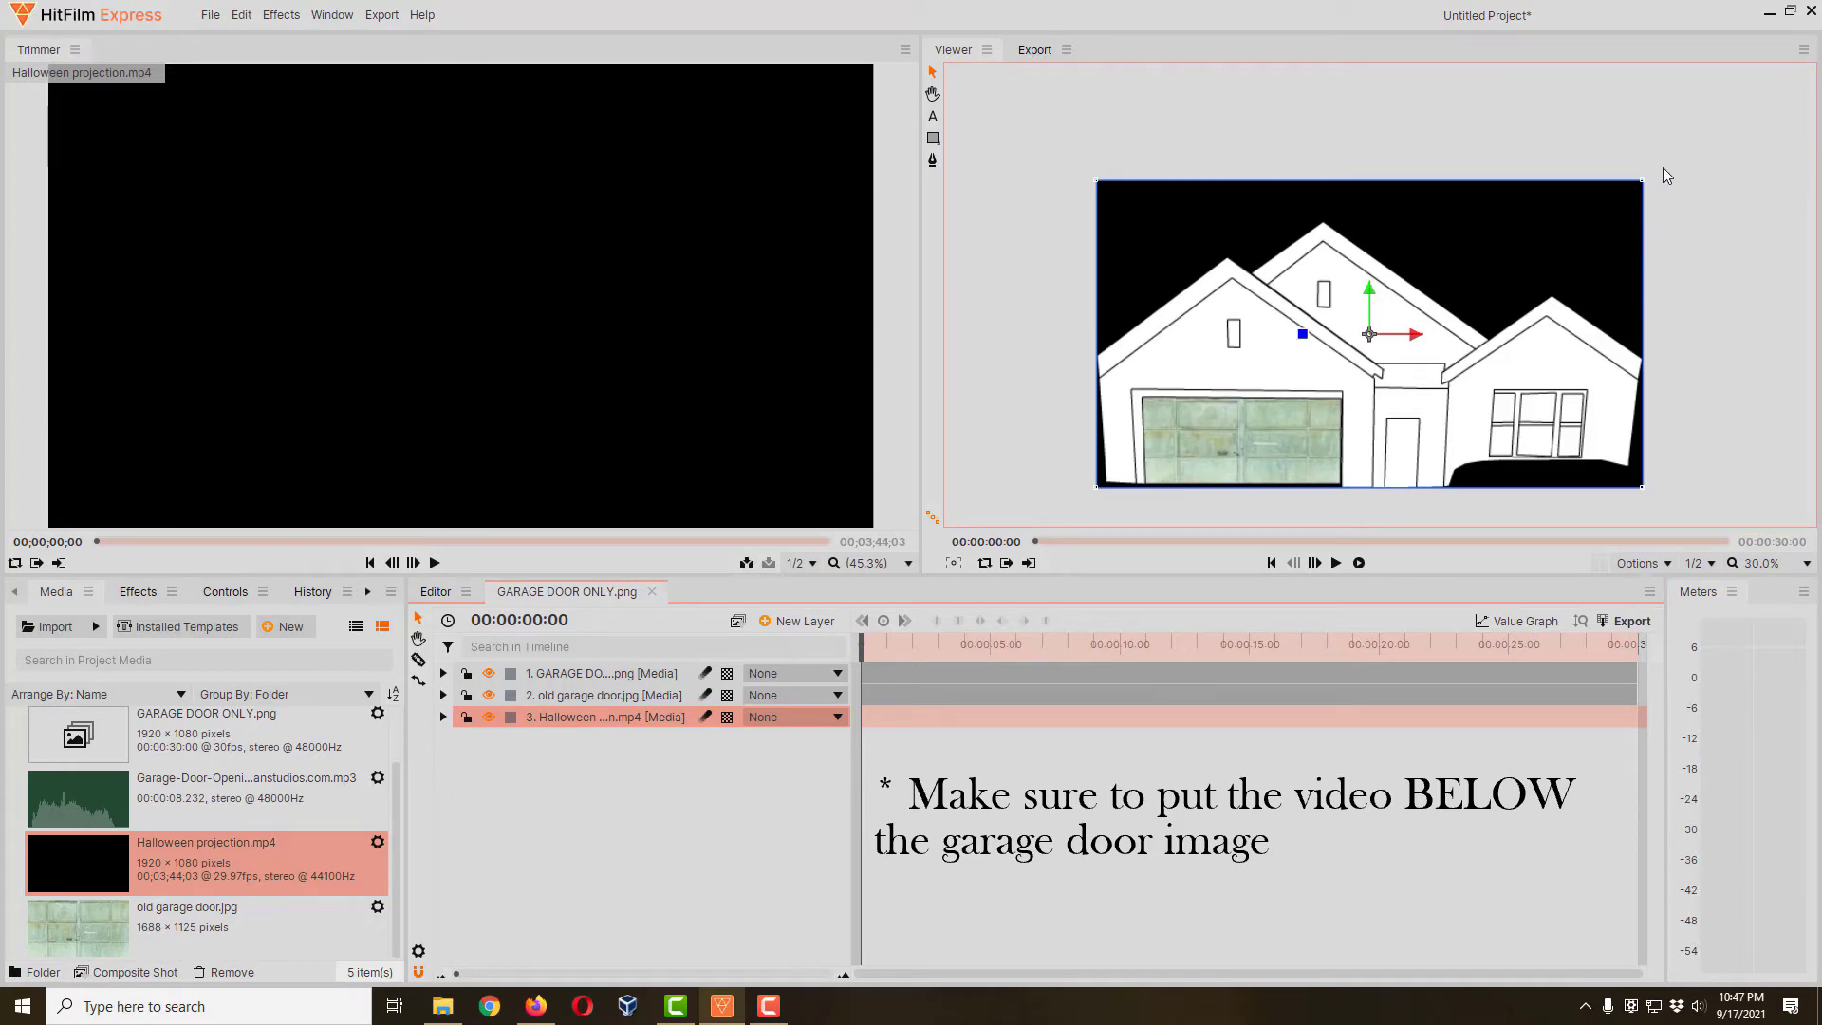
{"action": "left_click_drag", "start_coordinate": [1641, 193], "coordinate": [1241, 446]}
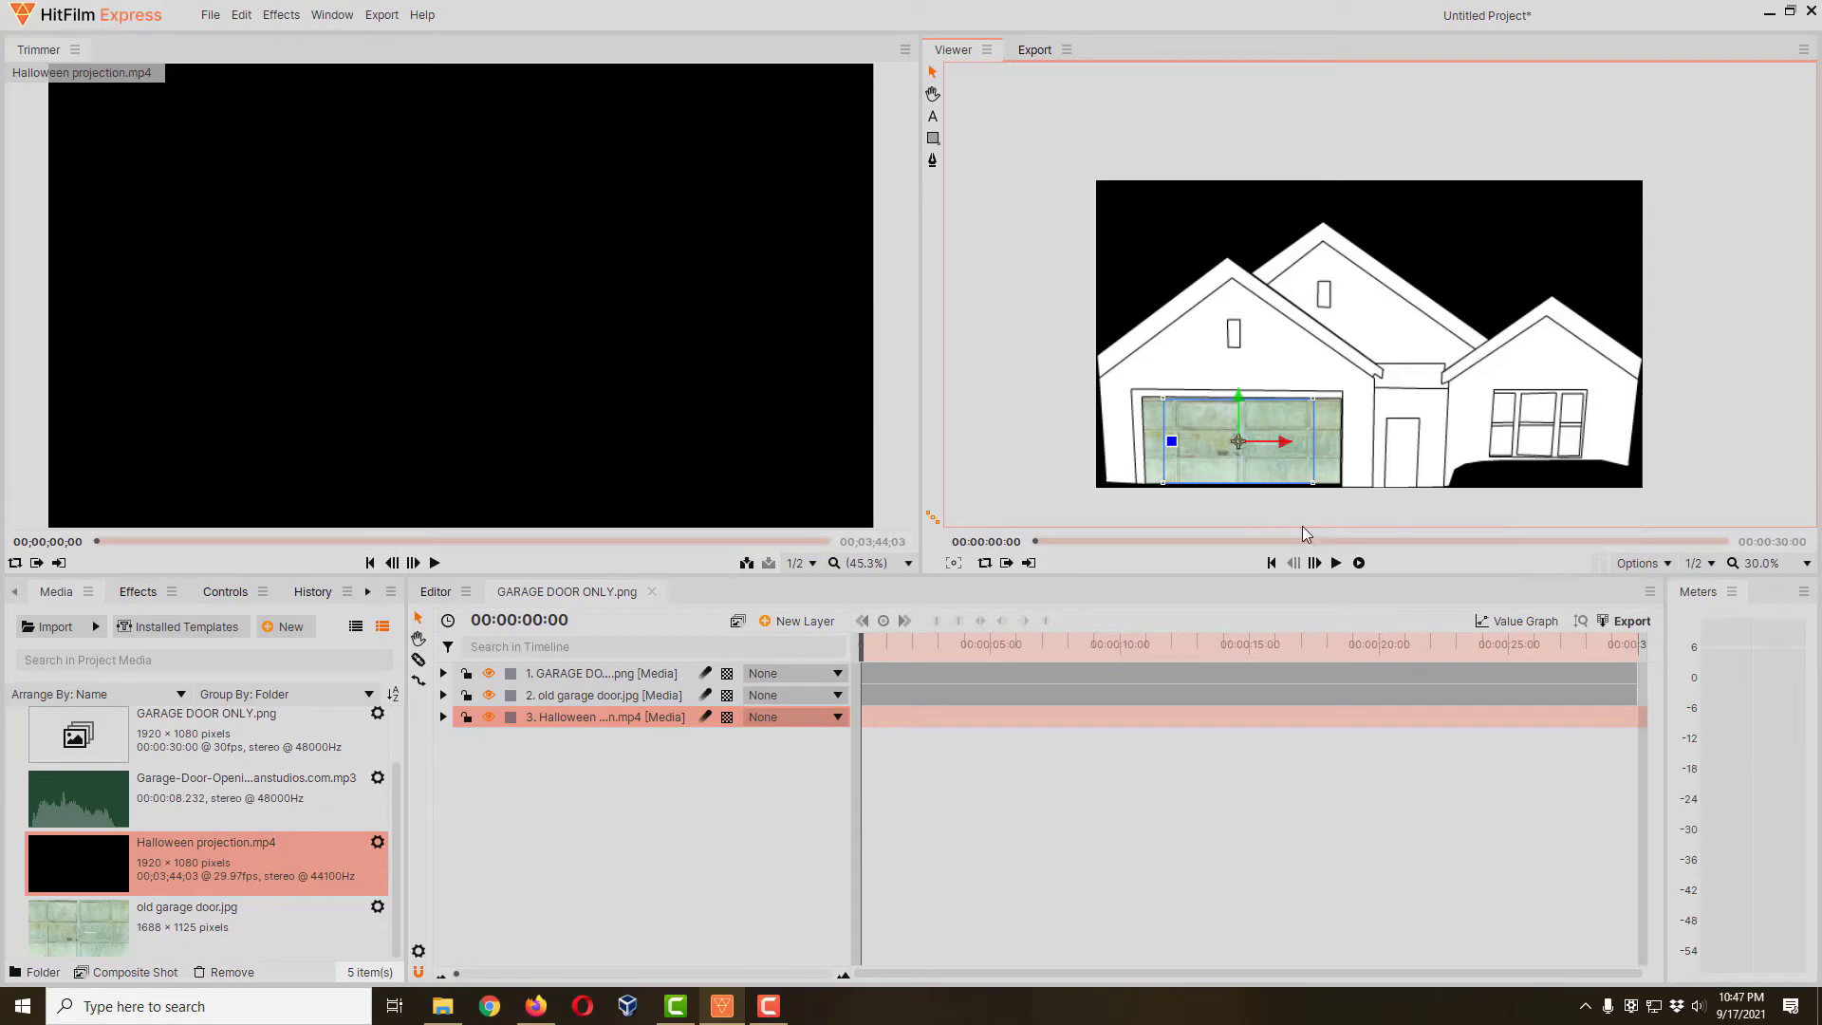
{"action": "left_click", "coordinate": [1805, 564]}
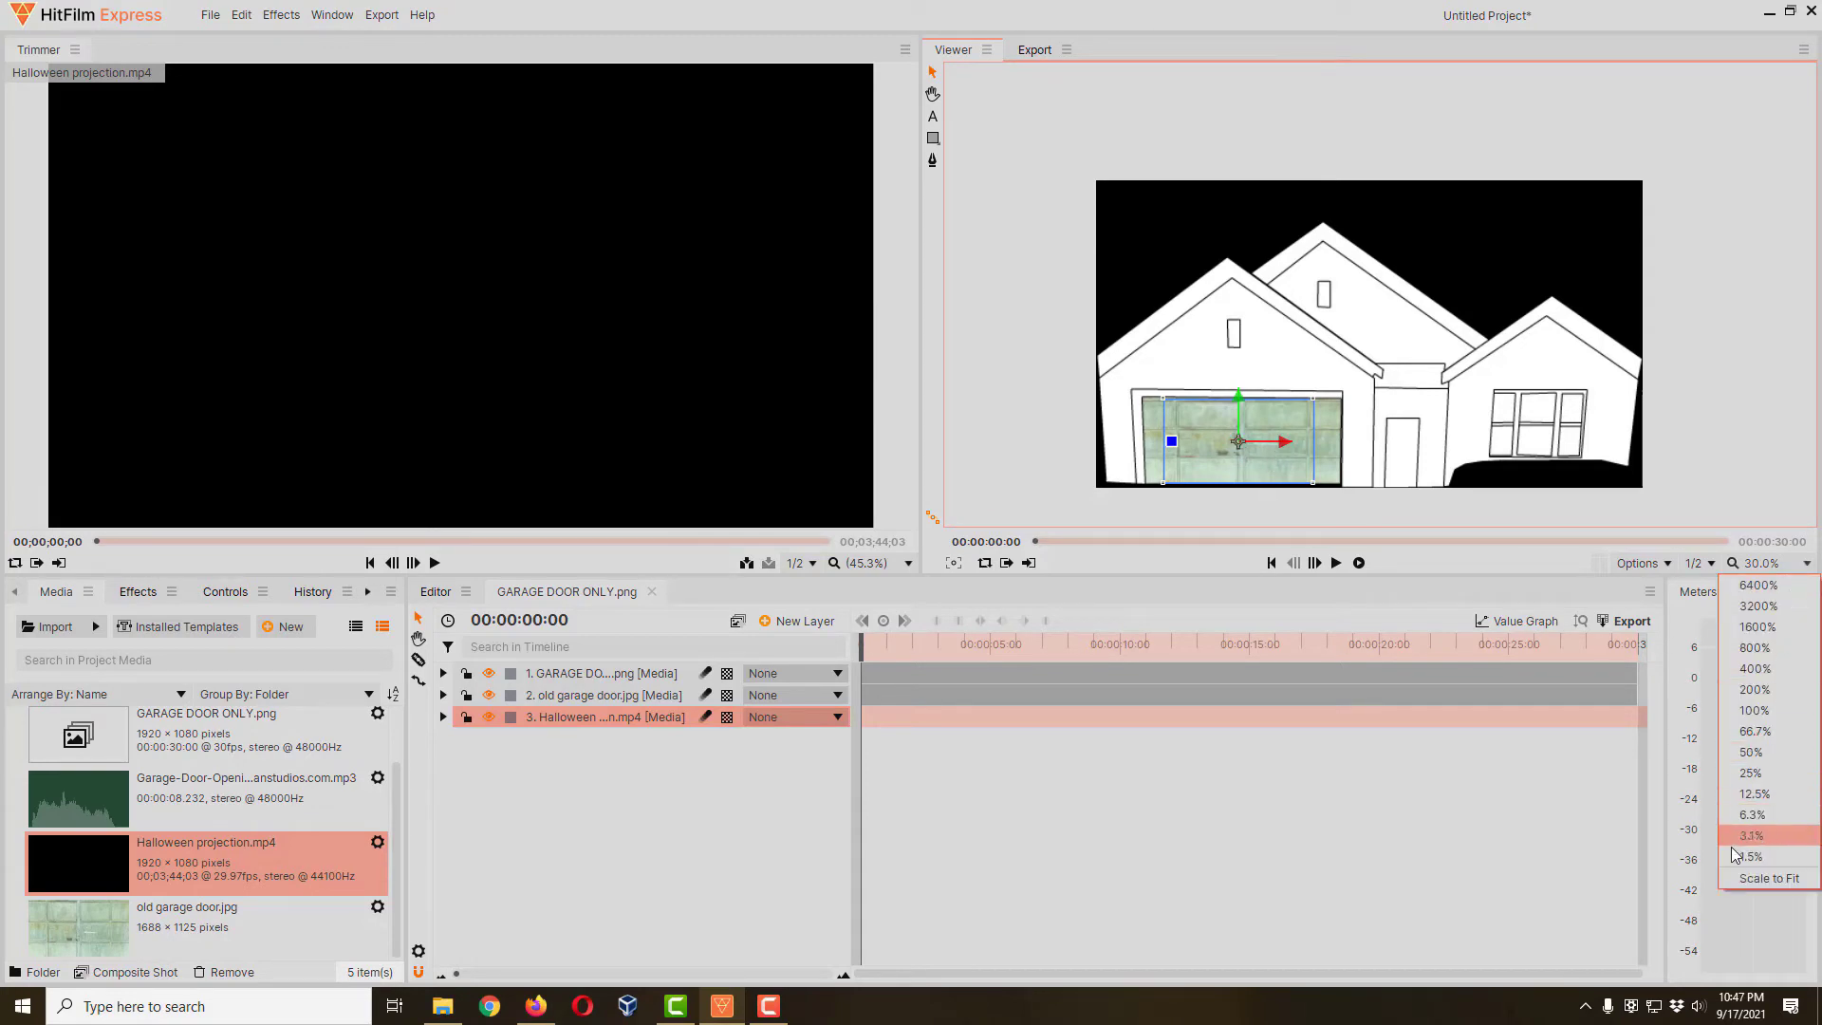
{"action": "left_click", "coordinate": [1758, 880]}
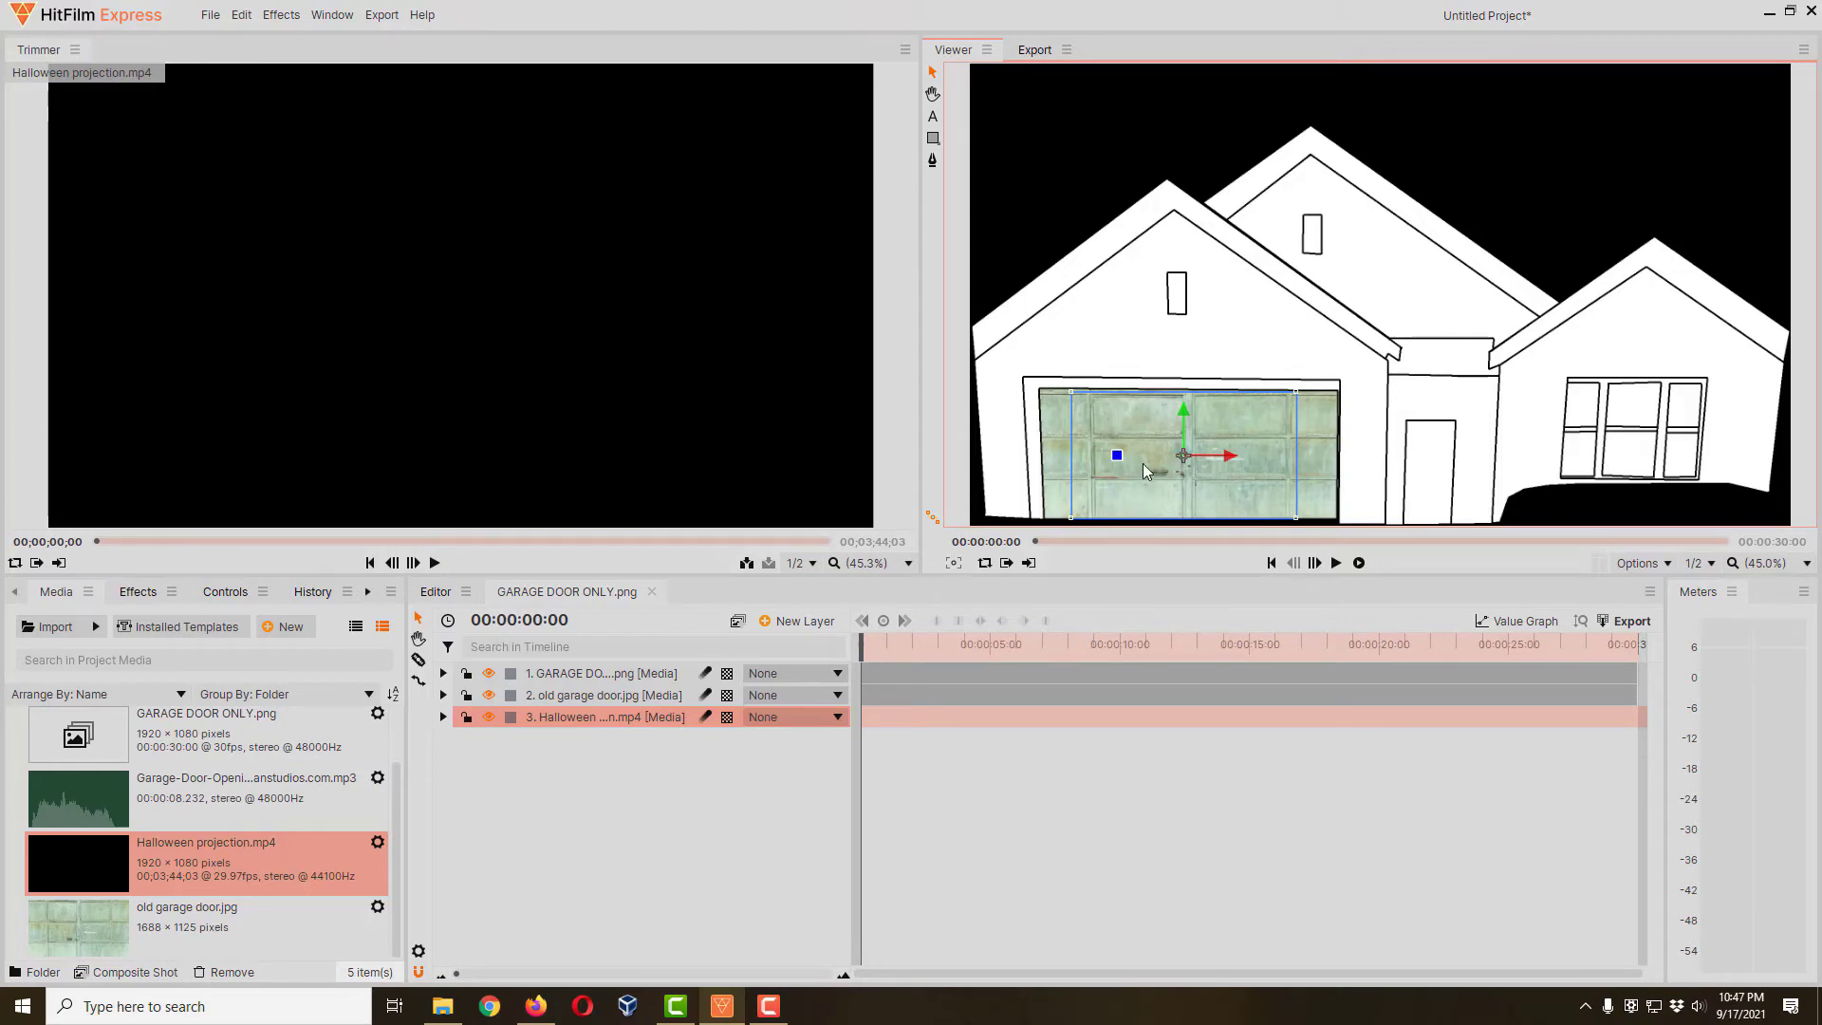
Lower the Halloween video's audio Level to -60 dB, then show the door layer again
{"action": "left_click", "coordinate": [490, 695]}
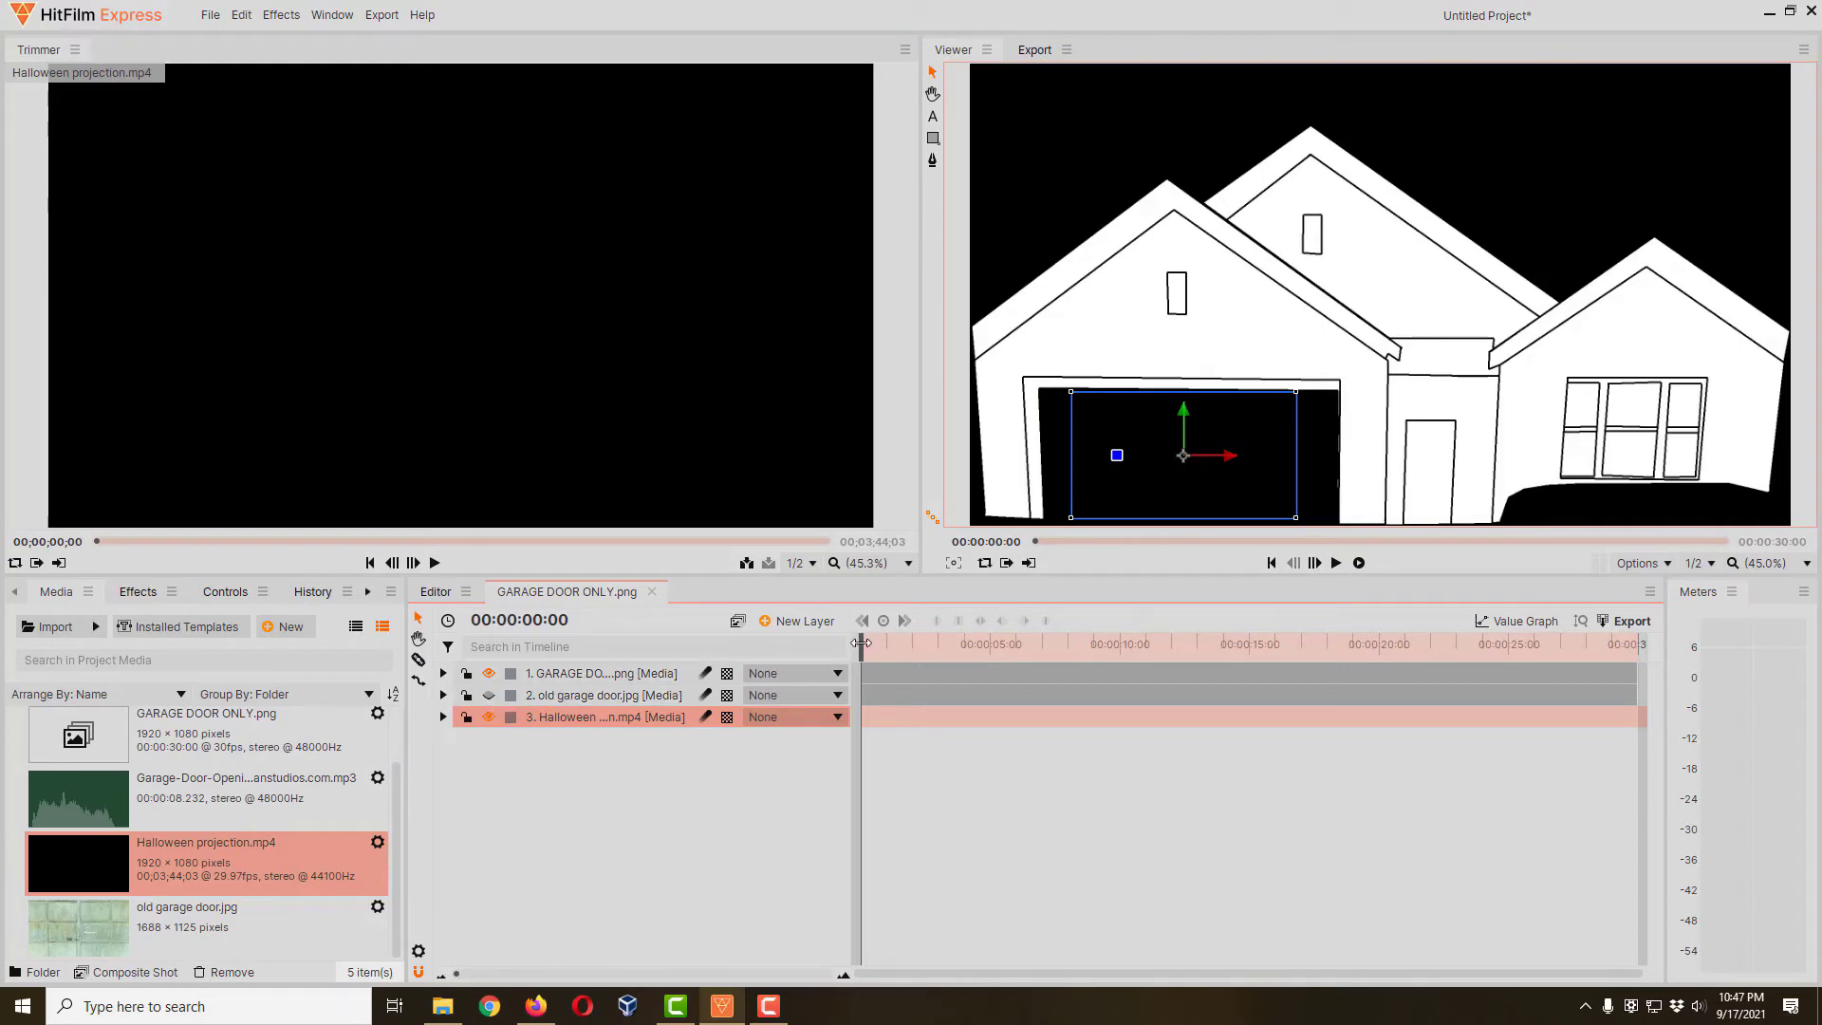
{"action": "left_click_drag", "start_coordinate": [861, 644], "coordinate": [824, 669]}
{"action": "left_click", "coordinate": [443, 717]}
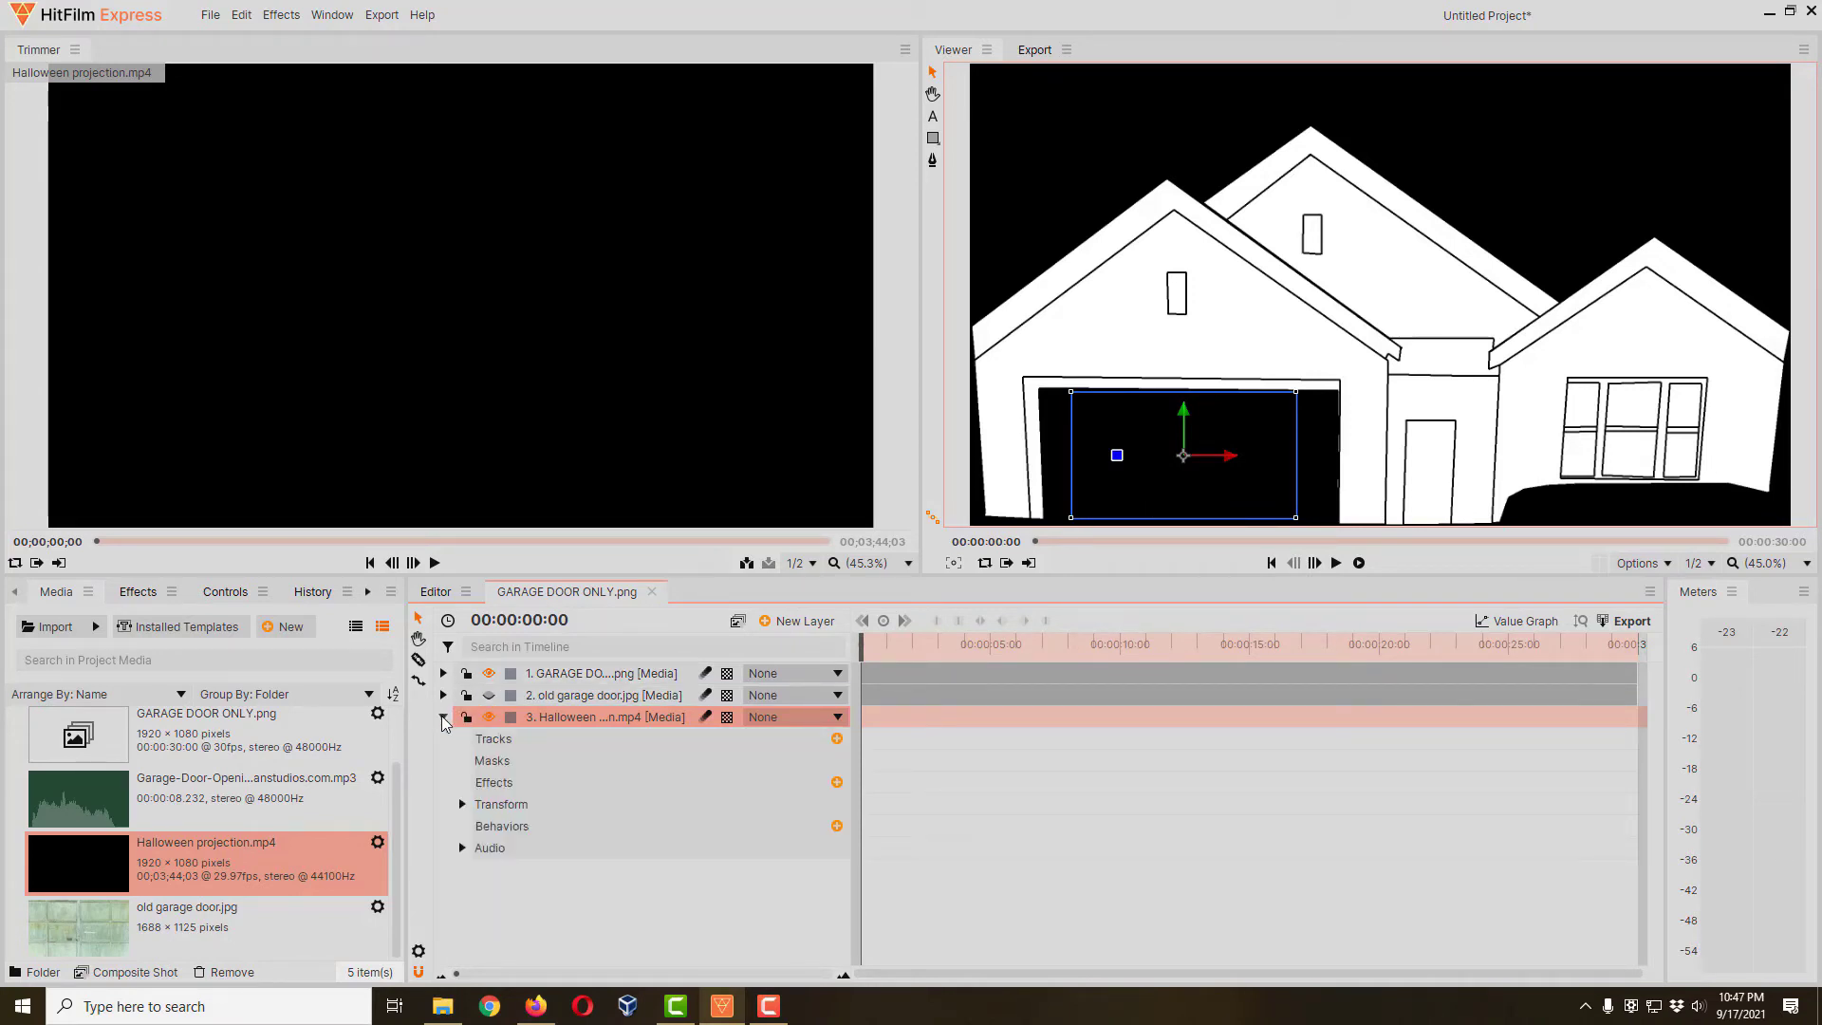
{"action": "left_click", "coordinate": [464, 848]}
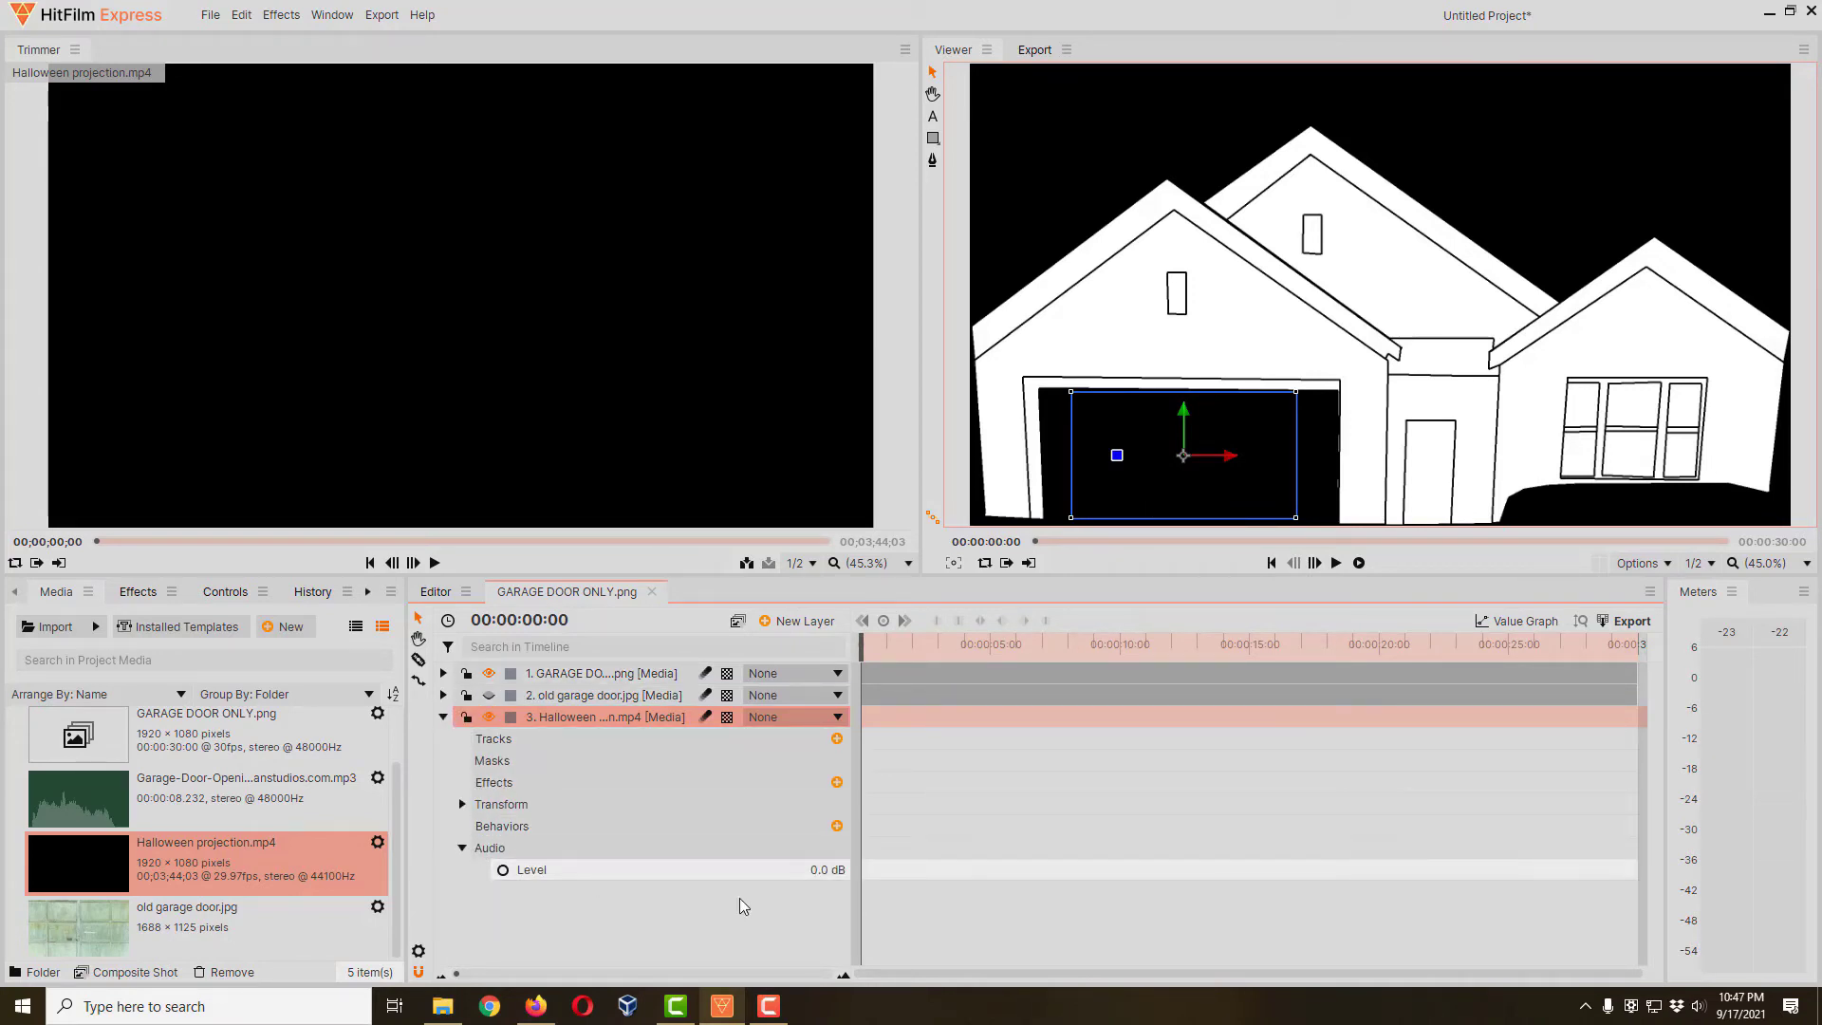
{"action": "left_click_drag", "start_coordinate": [832, 871], "coordinate": [721, 872]}
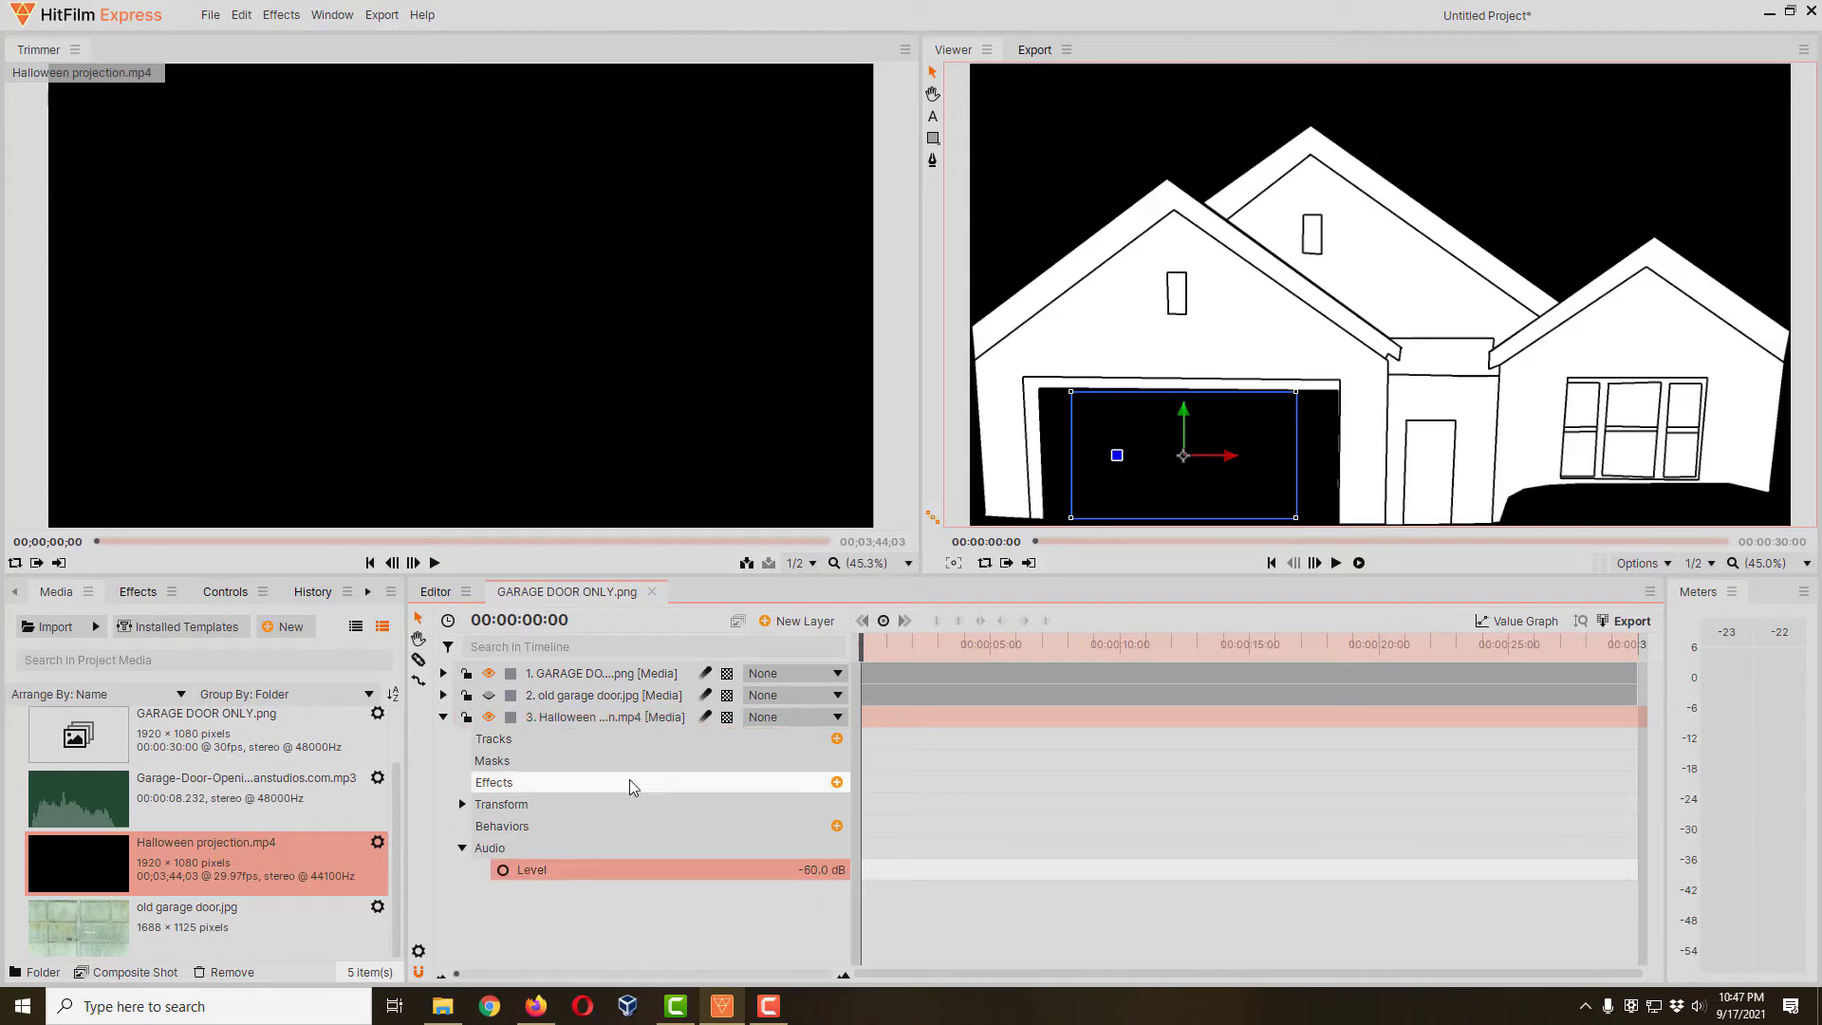
{"action": "left_click", "coordinate": [443, 717]}
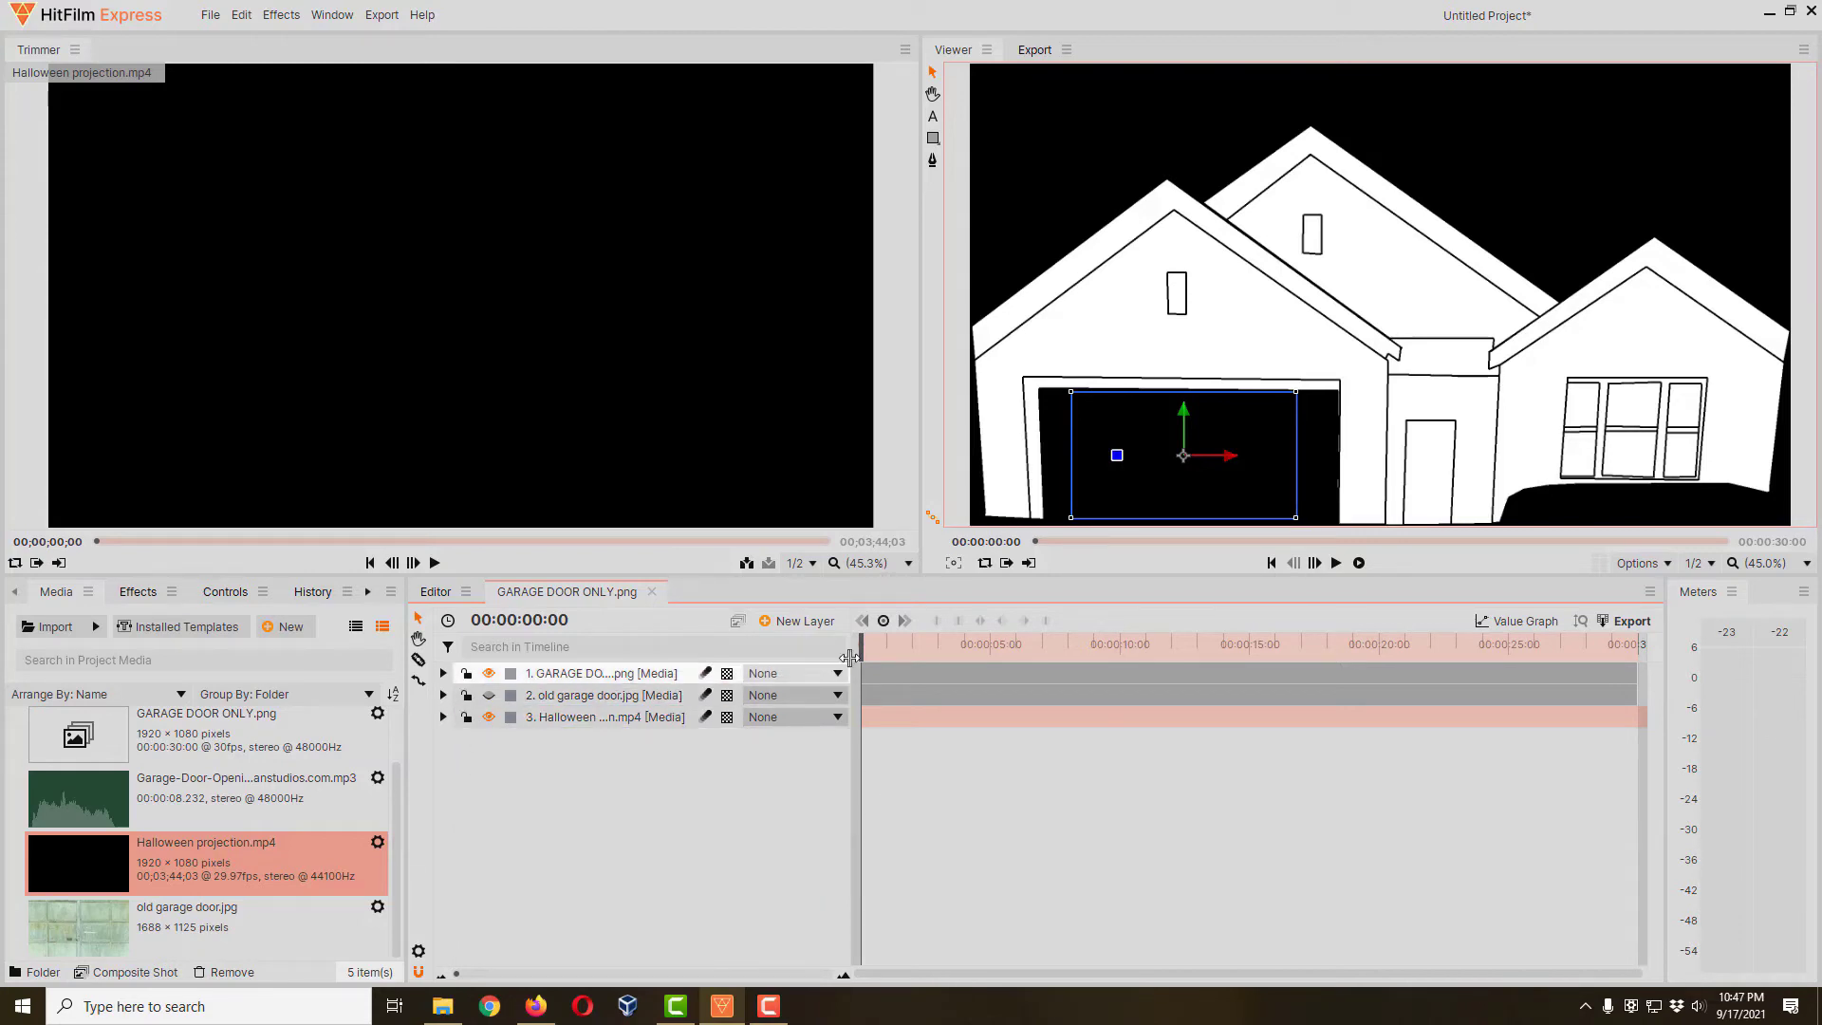
{"action": "left_click_drag", "start_coordinate": [857, 649], "coordinate": [851, 701]}
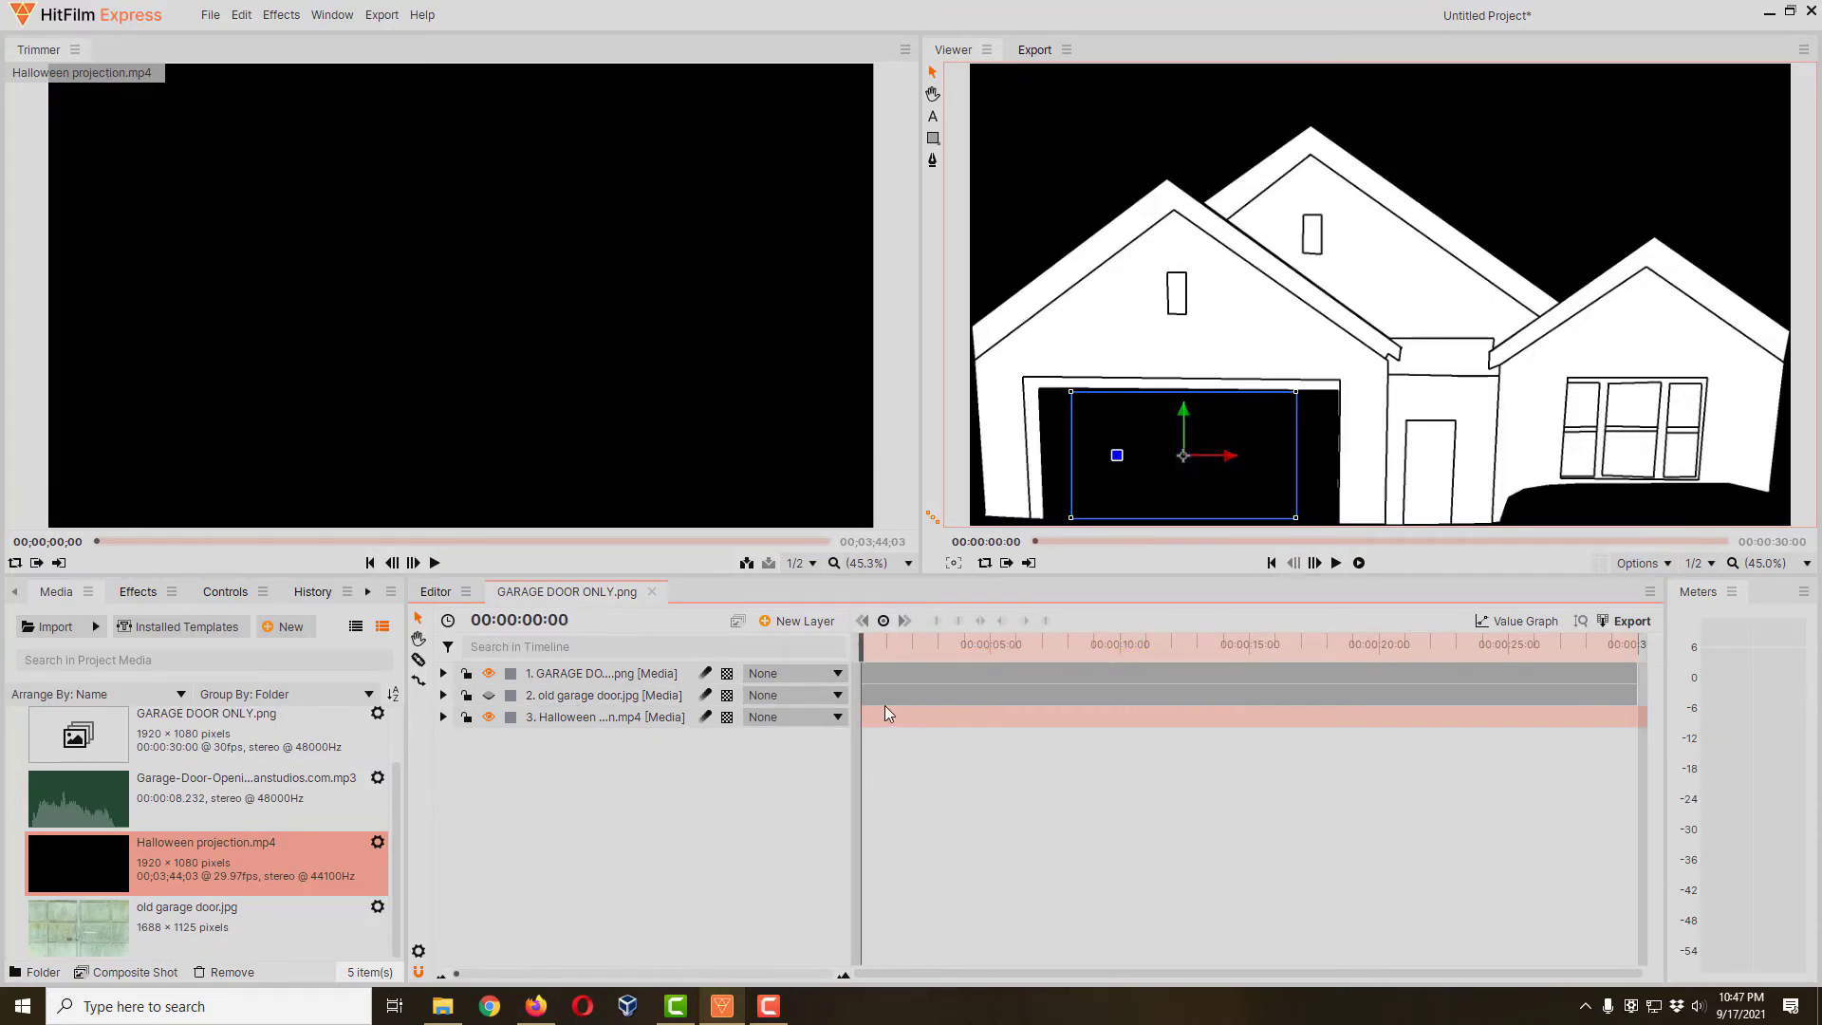
{"action": "left_click", "coordinate": [489, 694]}
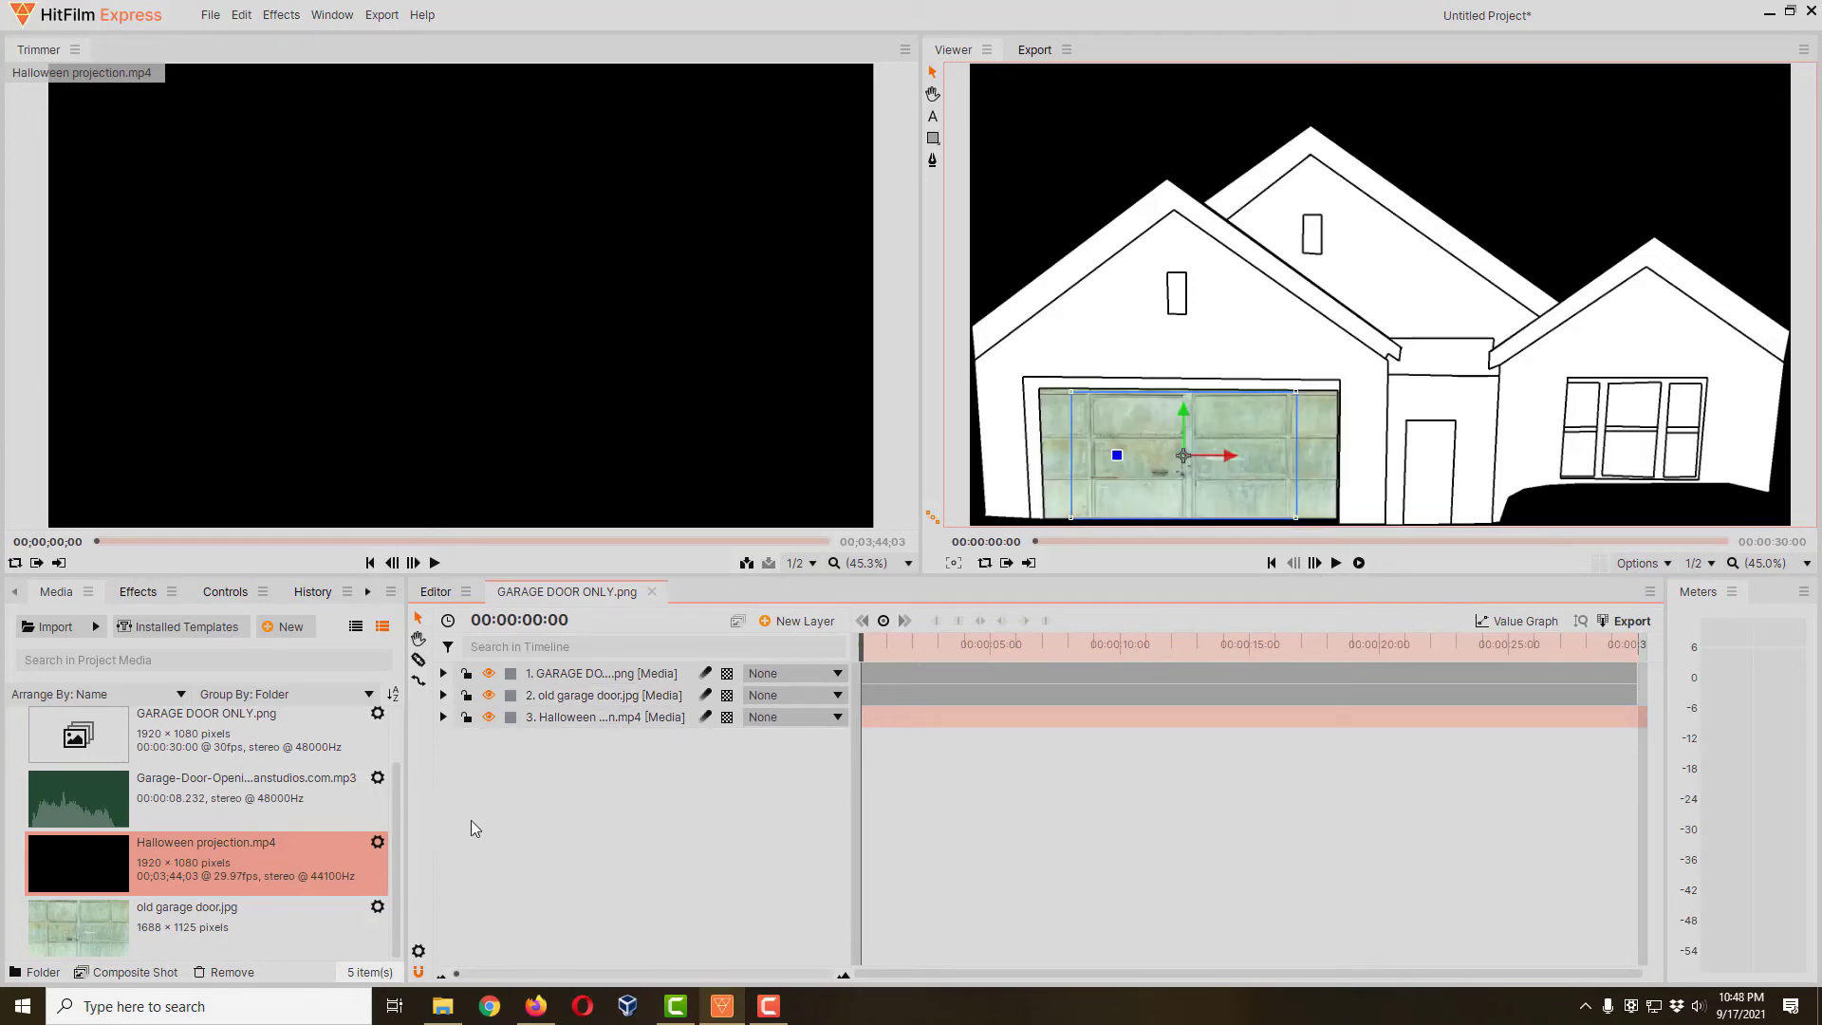
Drop the Garage-Door-Opening mp3 into the timeline as layer 4
{"action": "left_click_drag", "start_coordinate": [275, 811], "coordinate": [612, 788]}
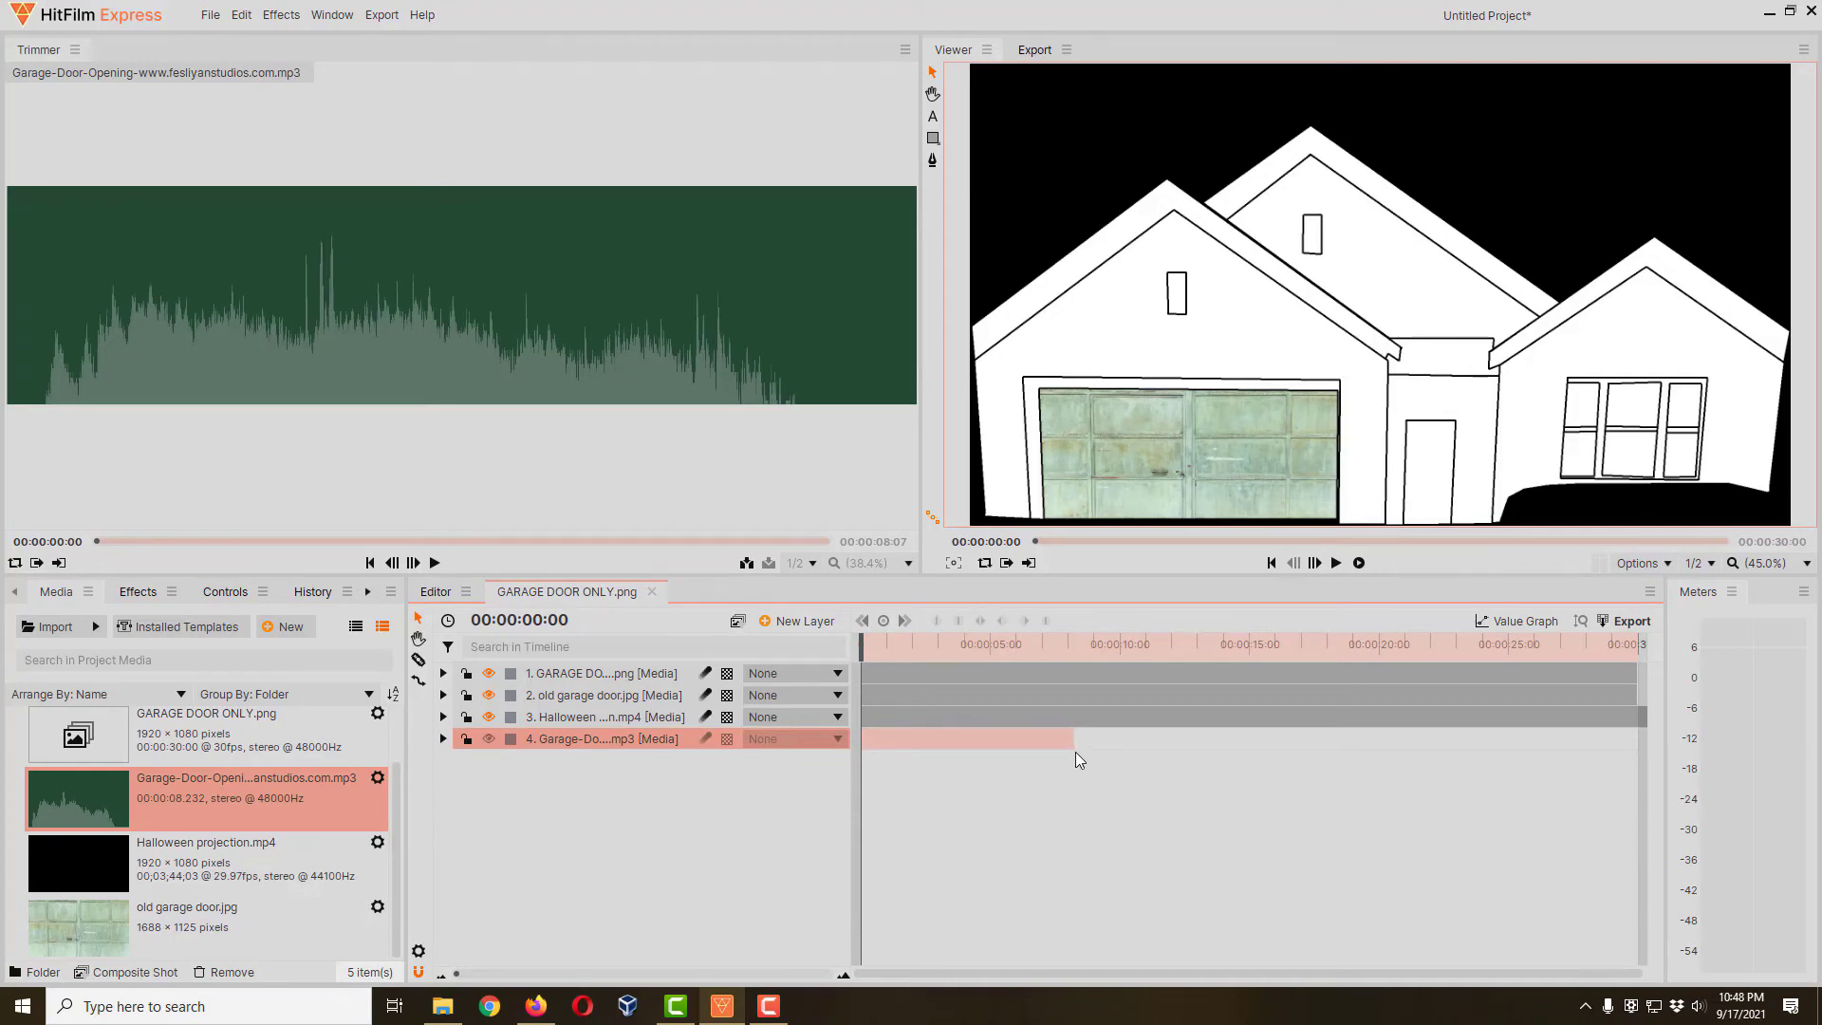
{"action": "left_click", "coordinate": [443, 695]}
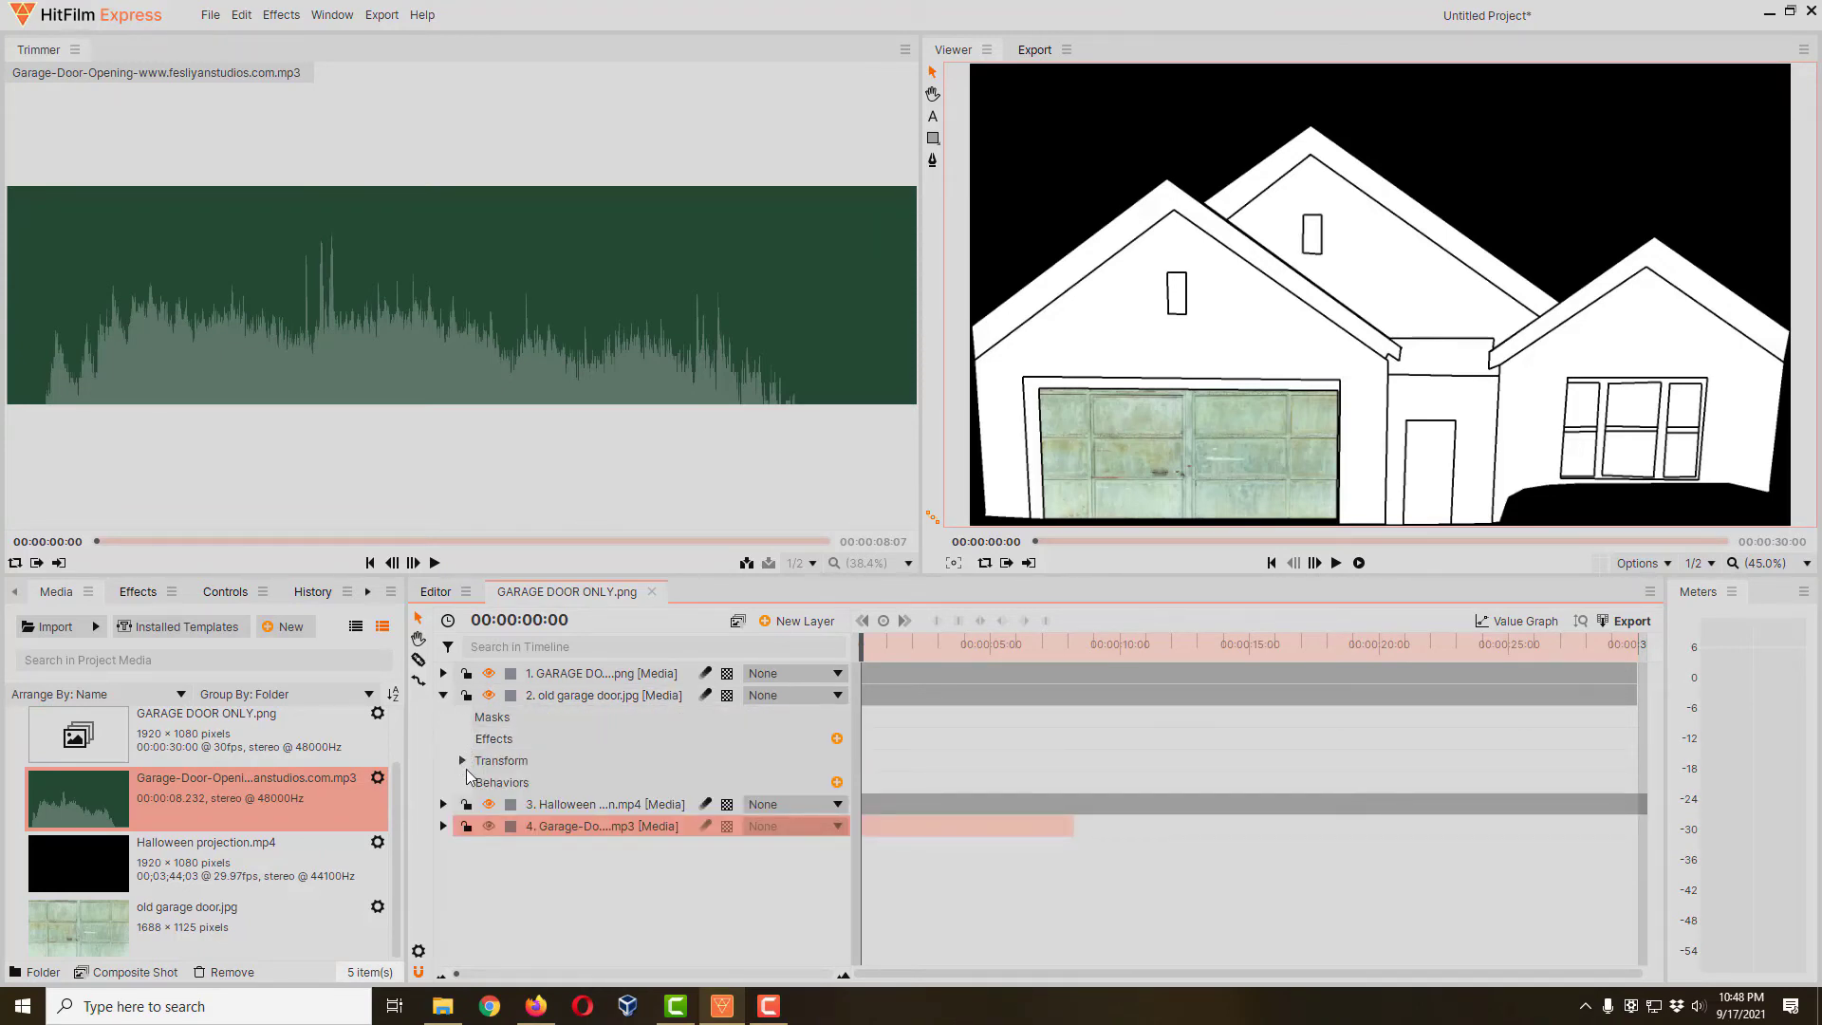
Keyframe the door's position to rise from Y -363.2 at 0 to -49.2 at 00:00:07:23
{"action": "left_click", "coordinate": [461, 761]}
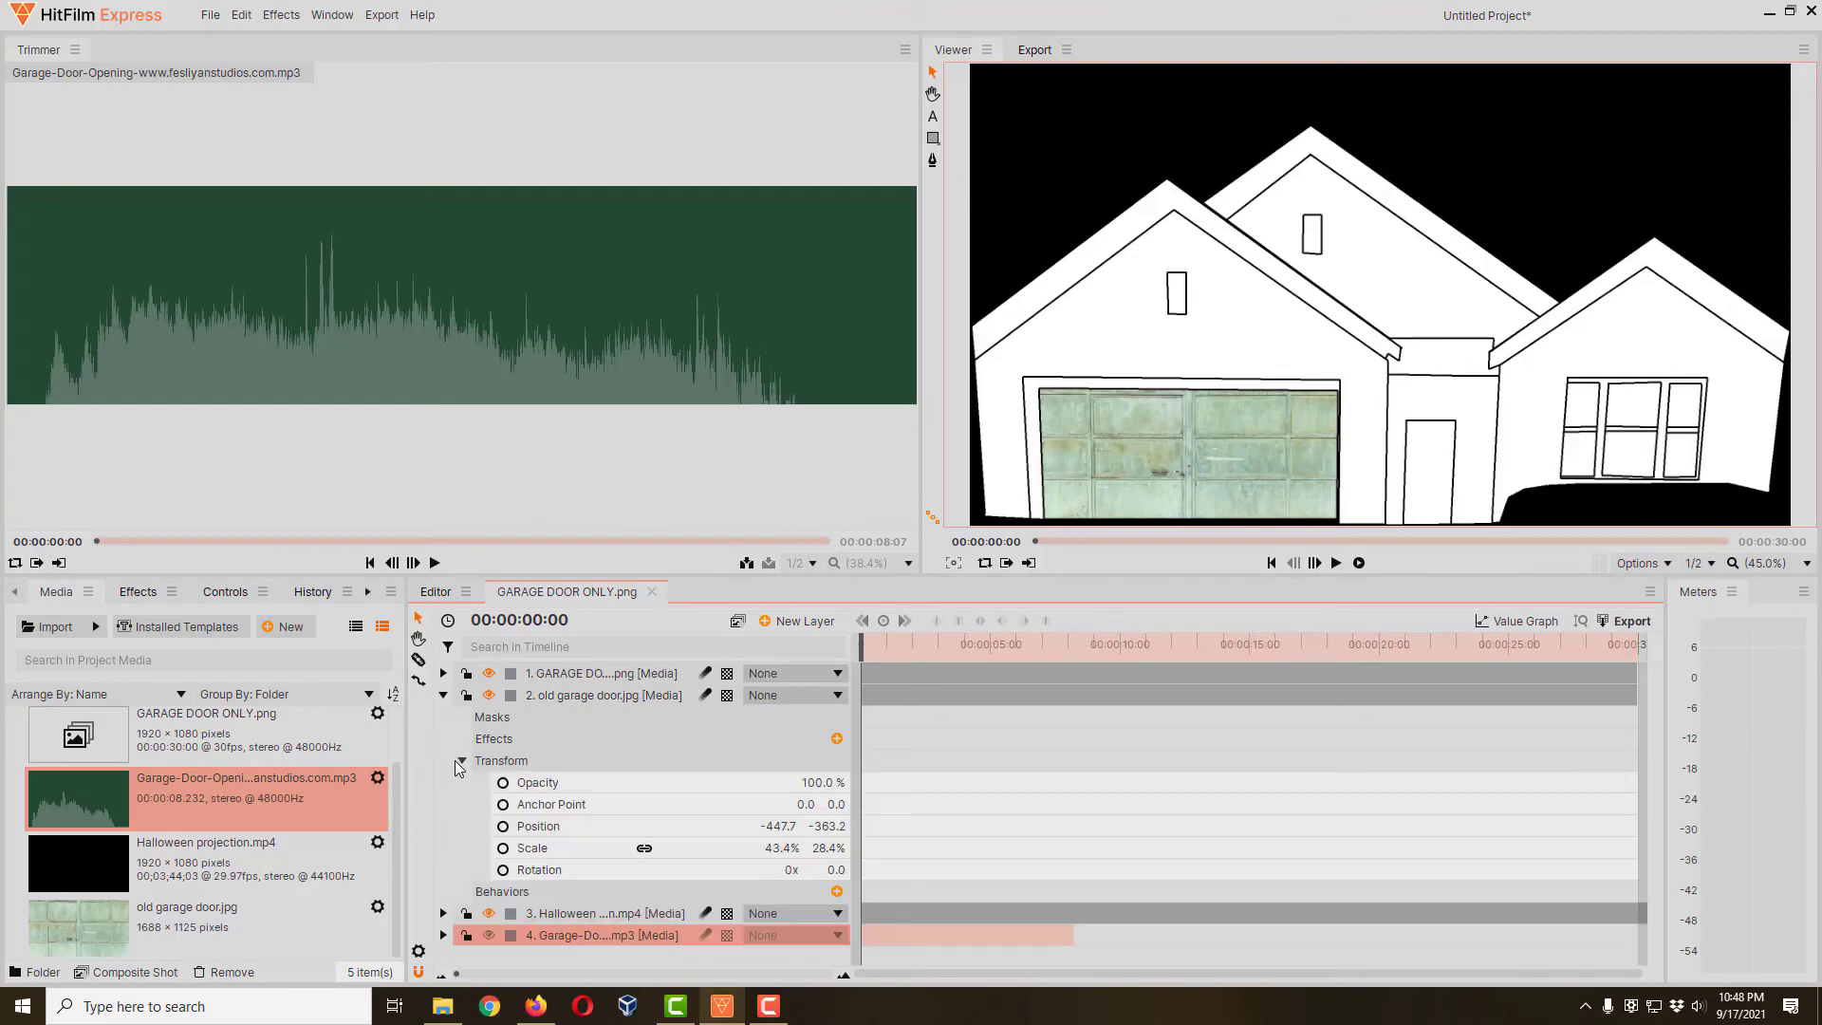
{"action": "left_click", "coordinate": [504, 828]}
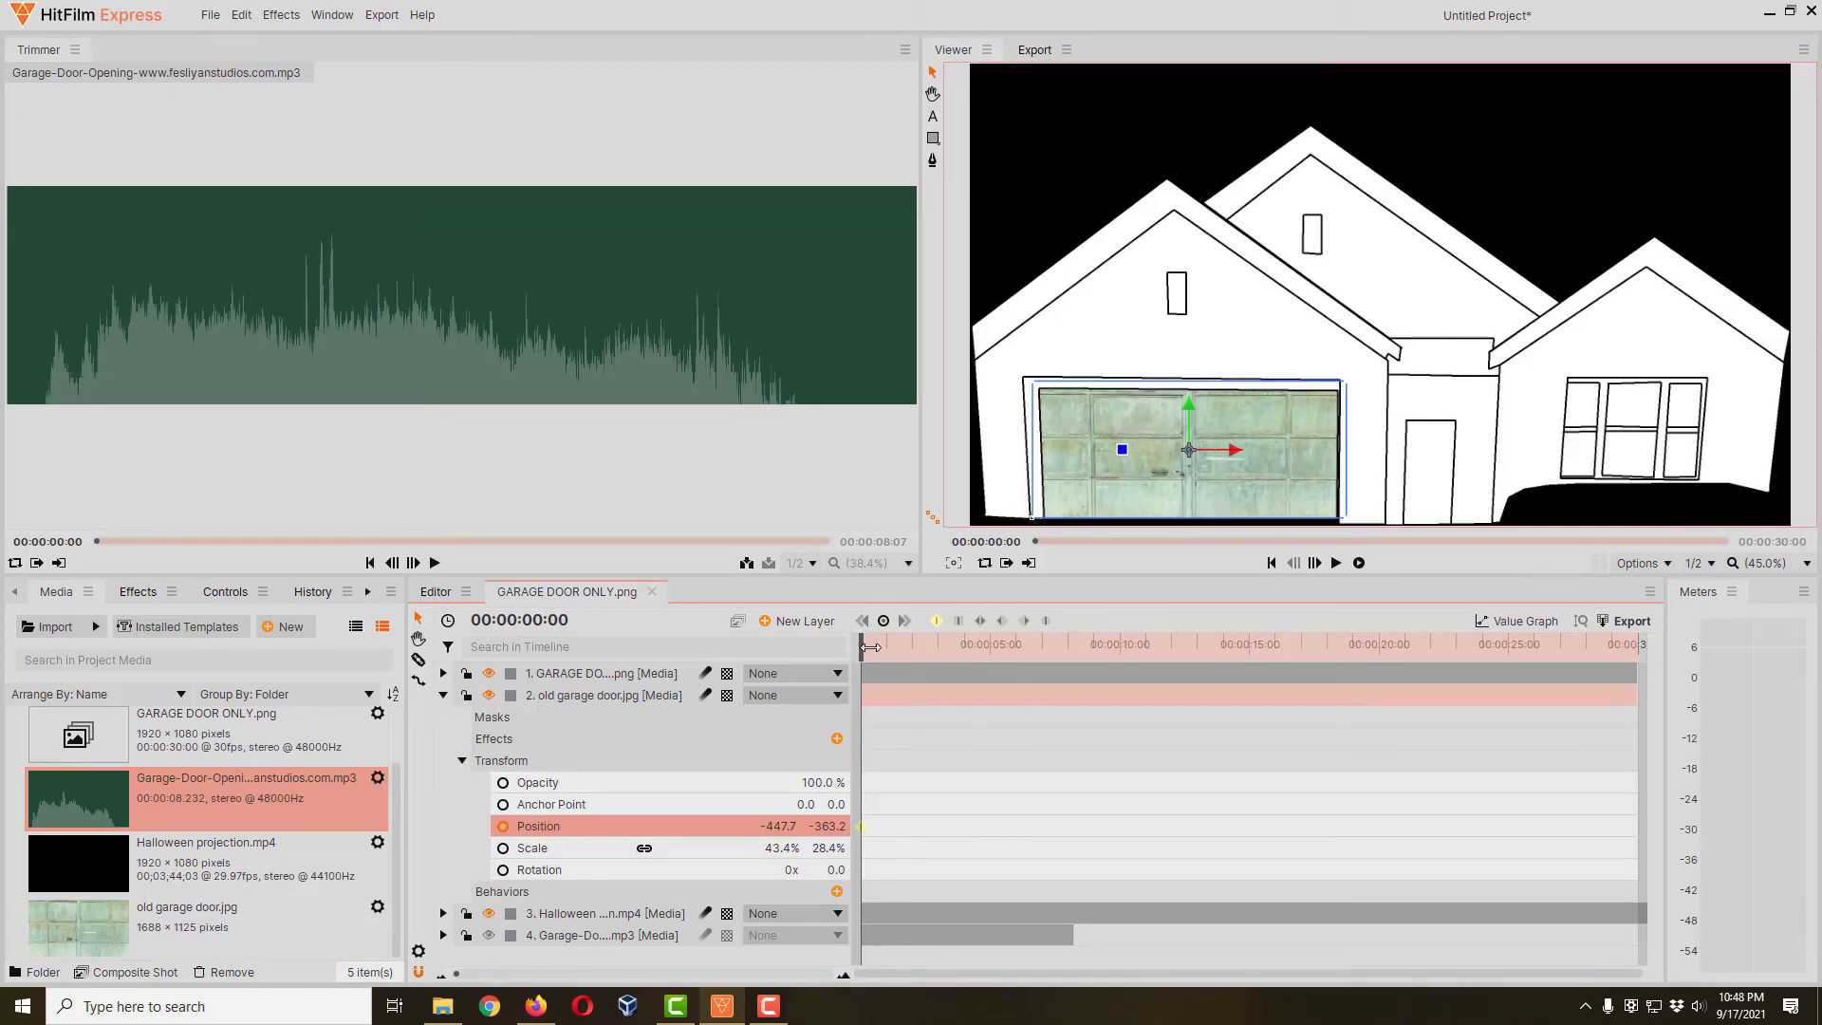
{"action": "left_click_drag", "start_coordinate": [870, 647], "coordinate": [1071, 690]}
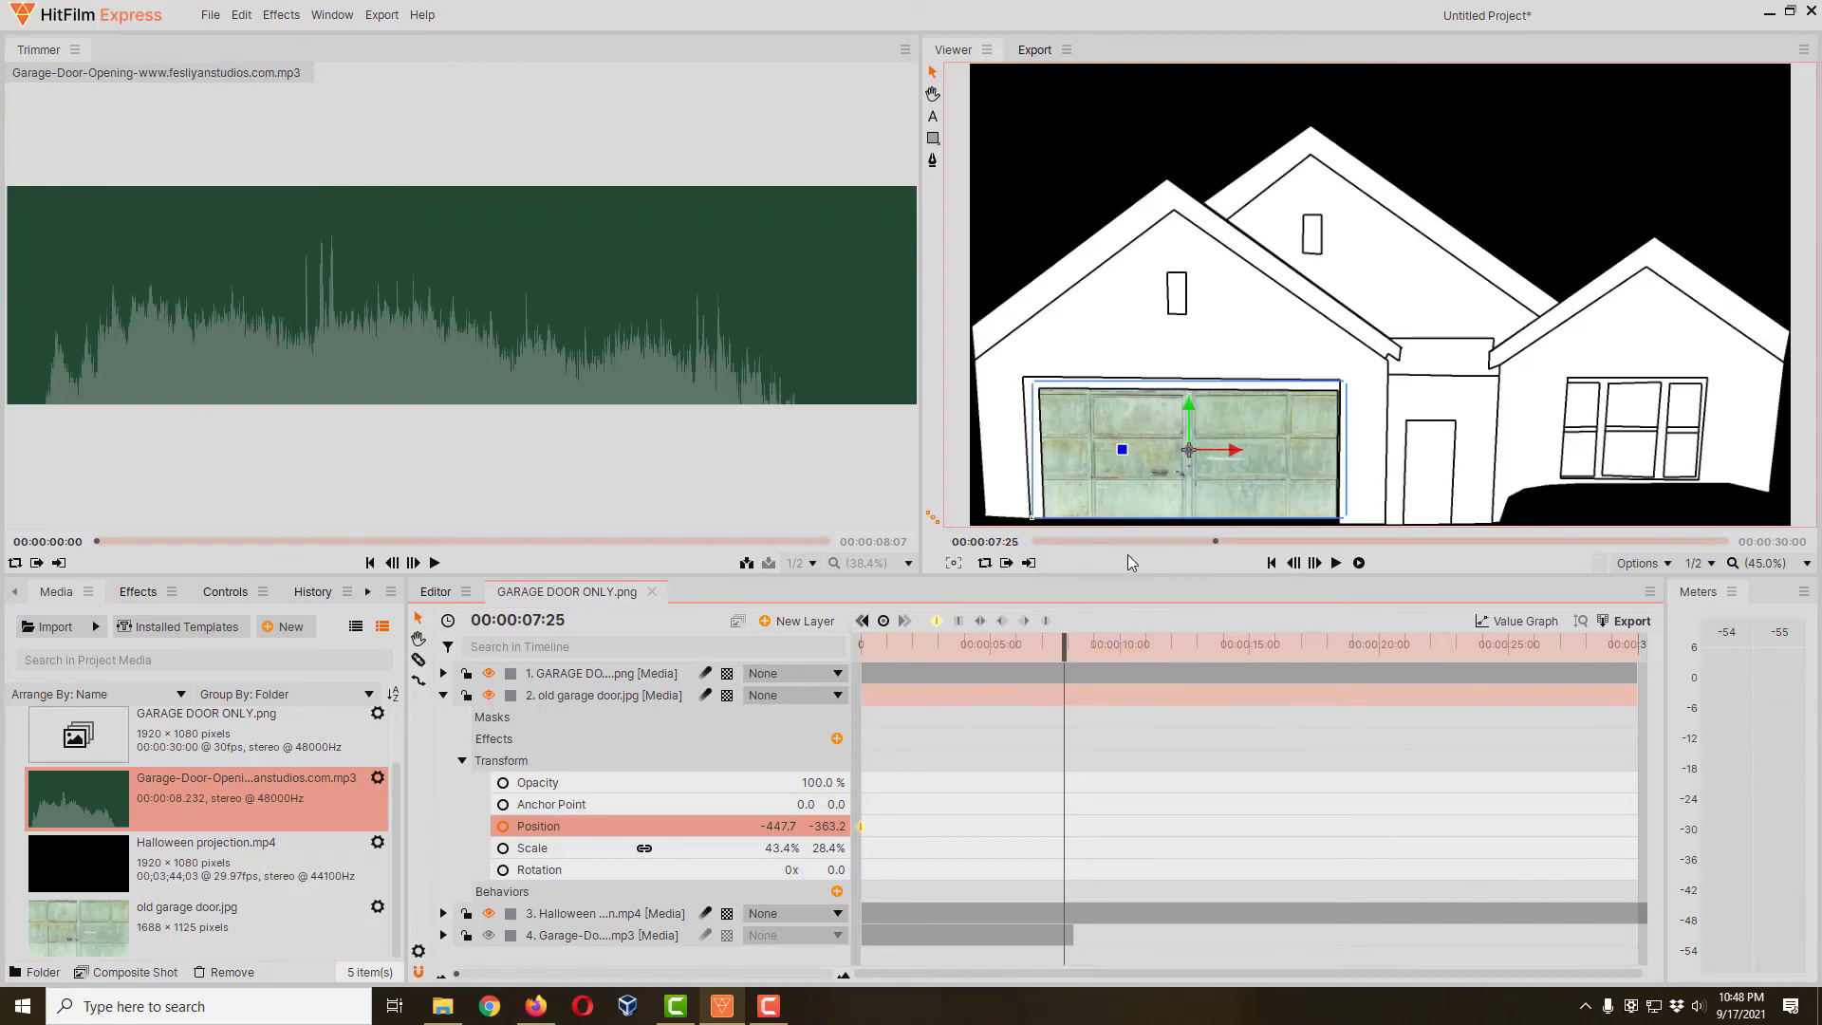
{"action": "left_click_drag", "start_coordinate": [1064, 642], "coordinate": [1062, 663]}
{"action": "left_click_drag", "start_coordinate": [826, 826], "coordinate": [1125, 825]}
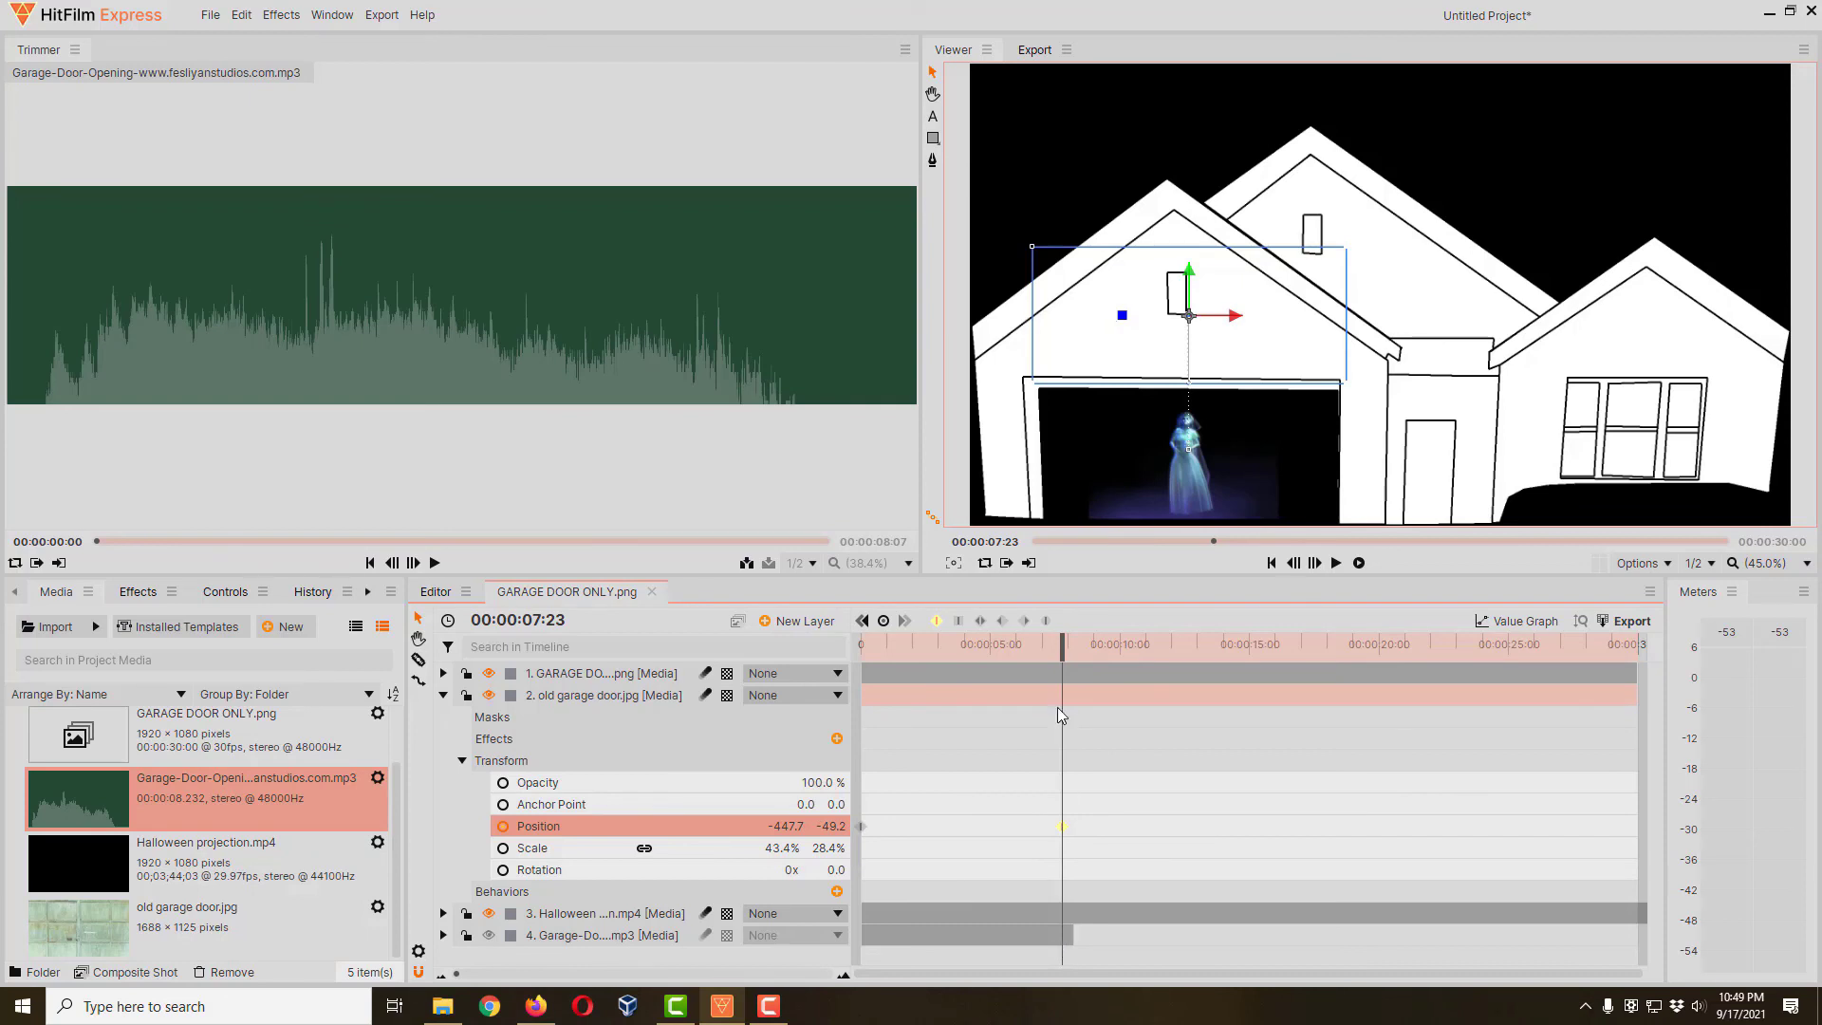
{"action": "left_click_drag", "start_coordinate": [1062, 651], "coordinate": [862, 653]}
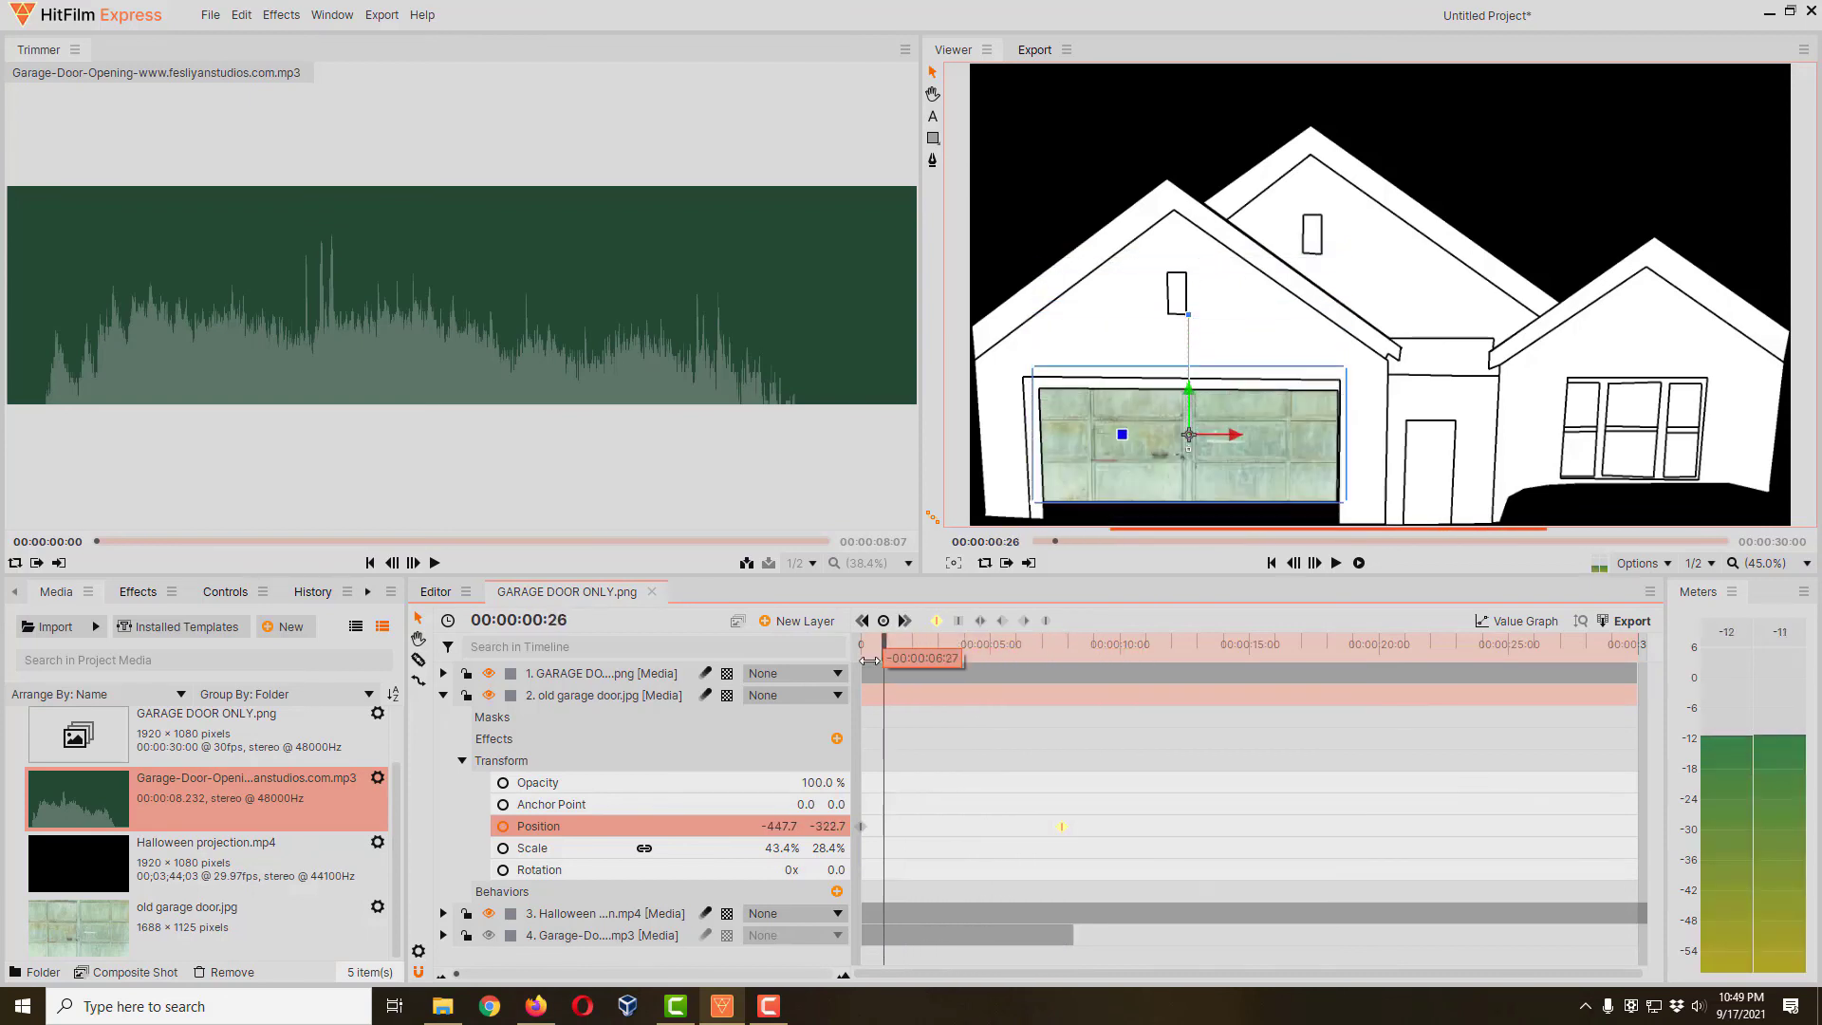
Play the composite and pause at 00:00:08:17 once the ghost is revealed
{"action": "left_click", "coordinate": [1339, 564]}
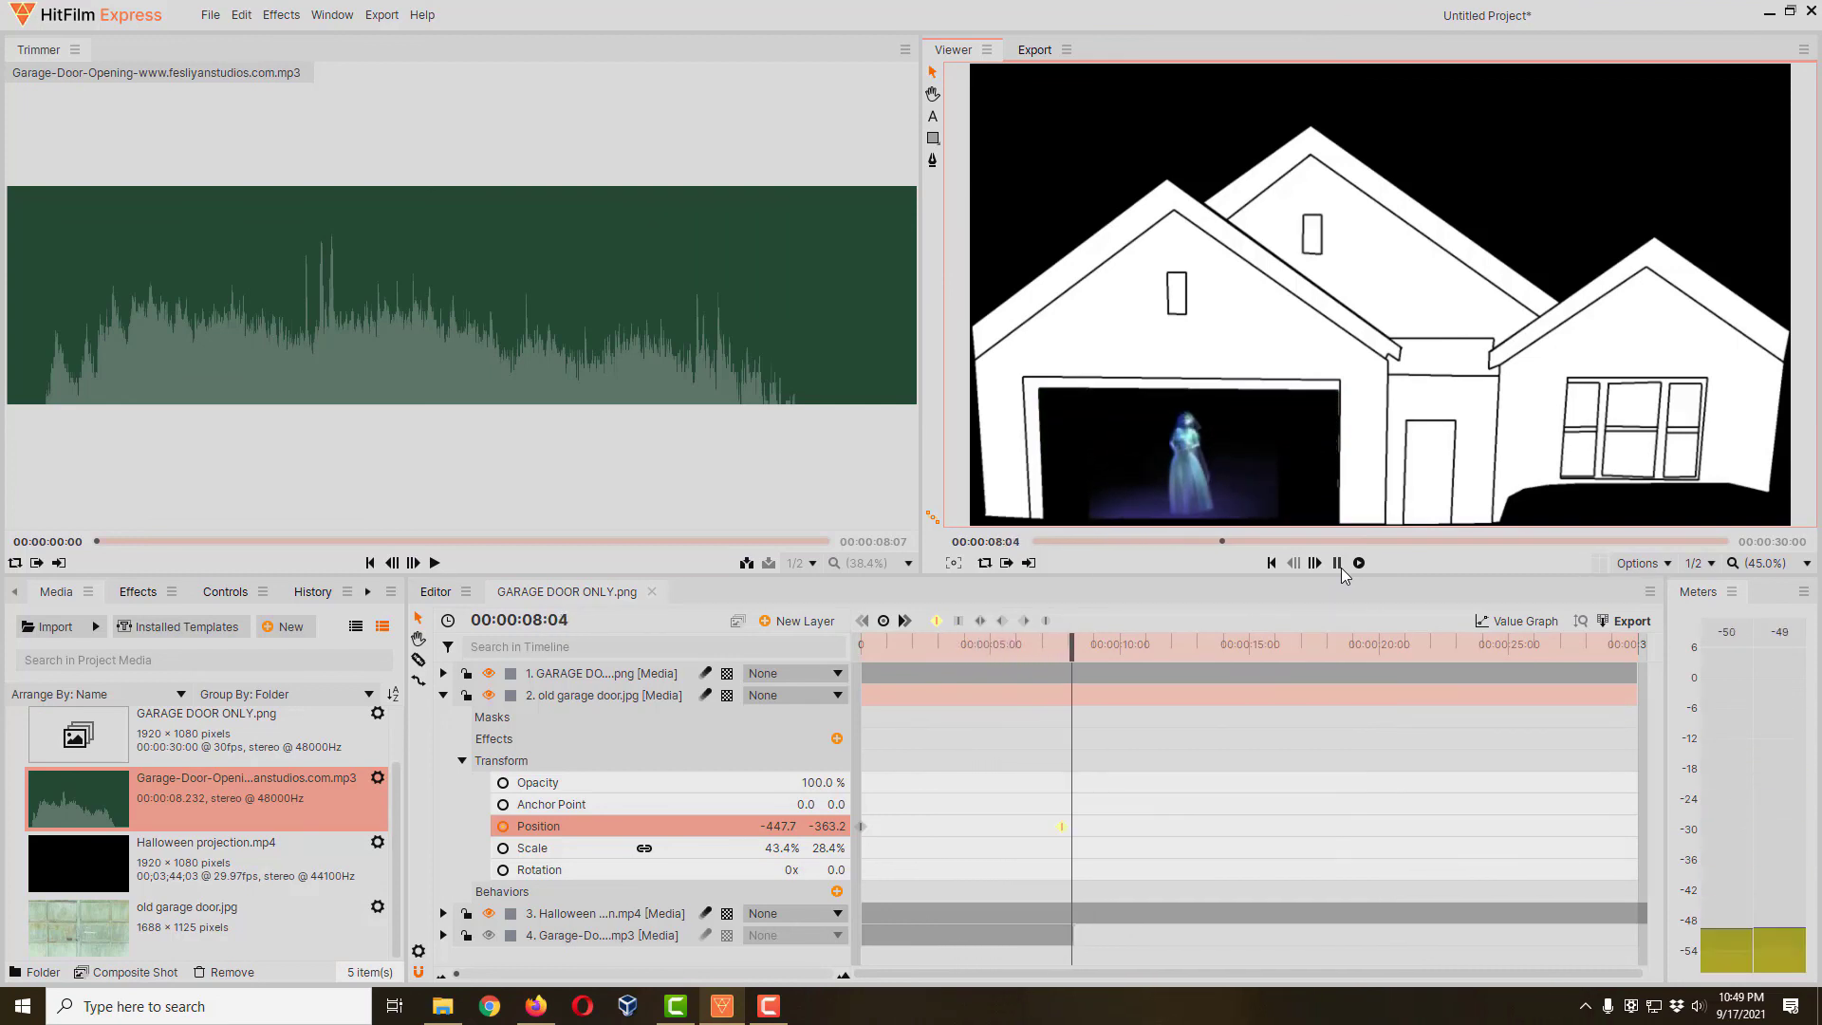
{"action": "left_click", "coordinate": [1341, 567]}
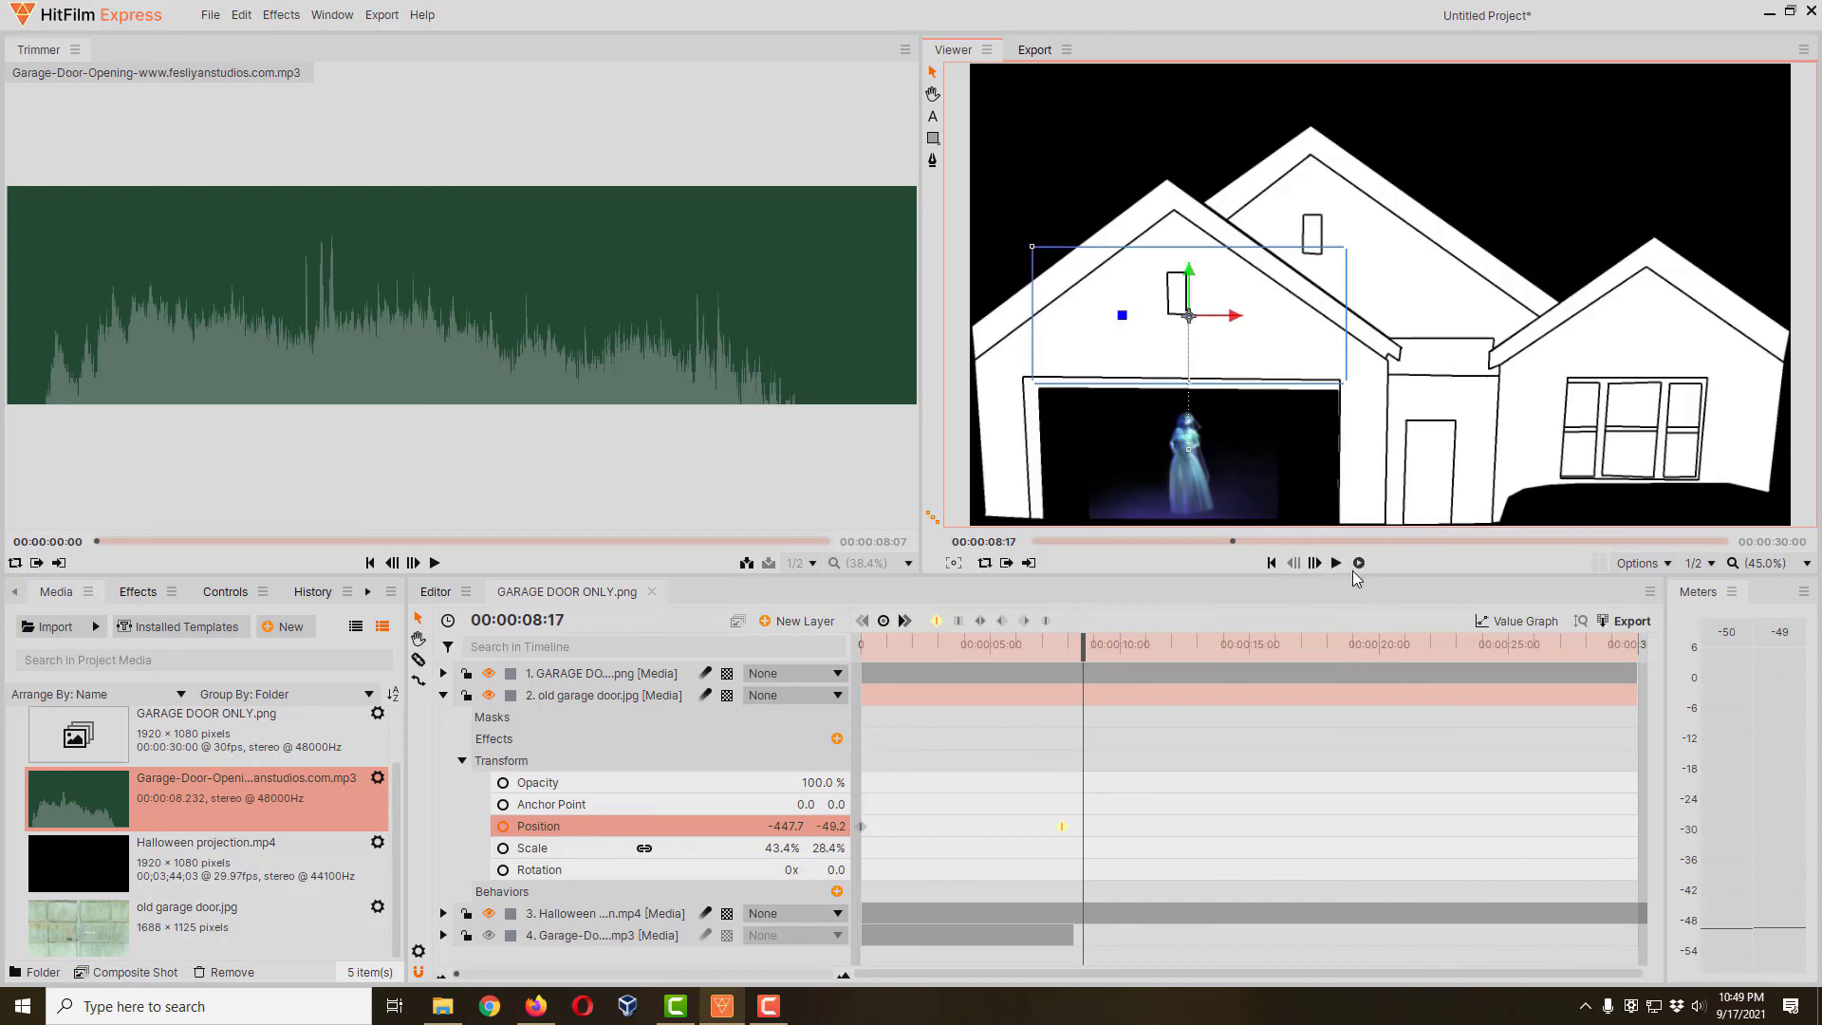